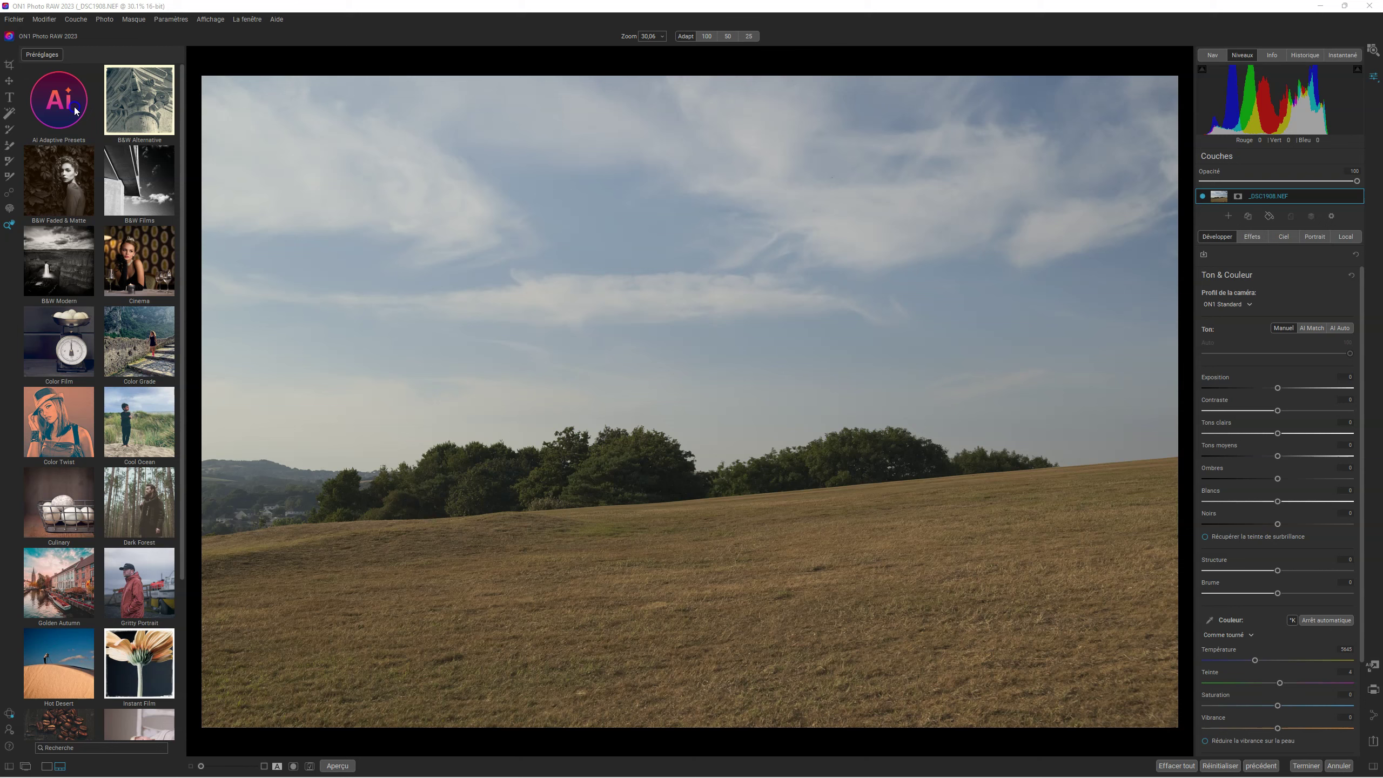
# Browse the Landscape category of the AI Adaptive Presets and preview several presets, including Desert, Fall Enhancer Glow and Punch, on the photo
pyautogui.click(74, 111)
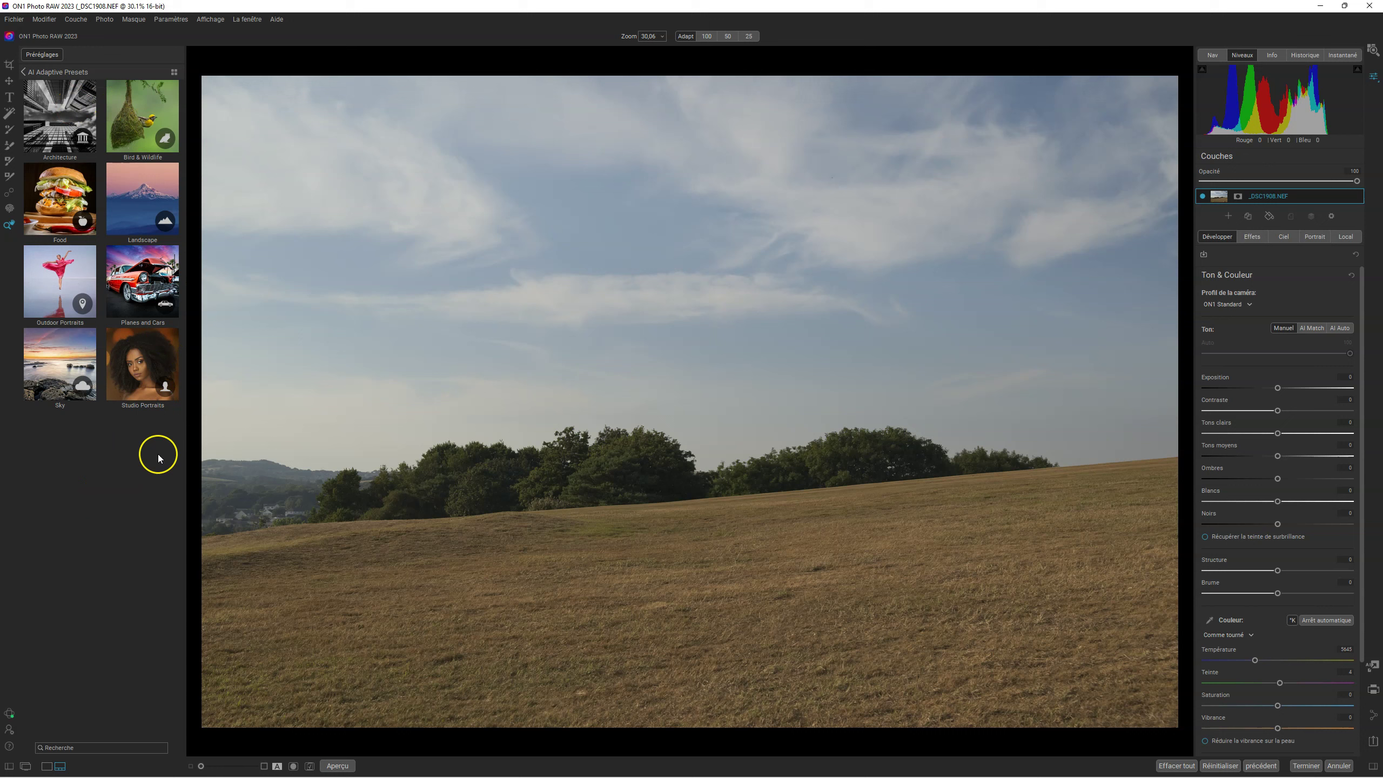
pyautogui.click(131, 202)
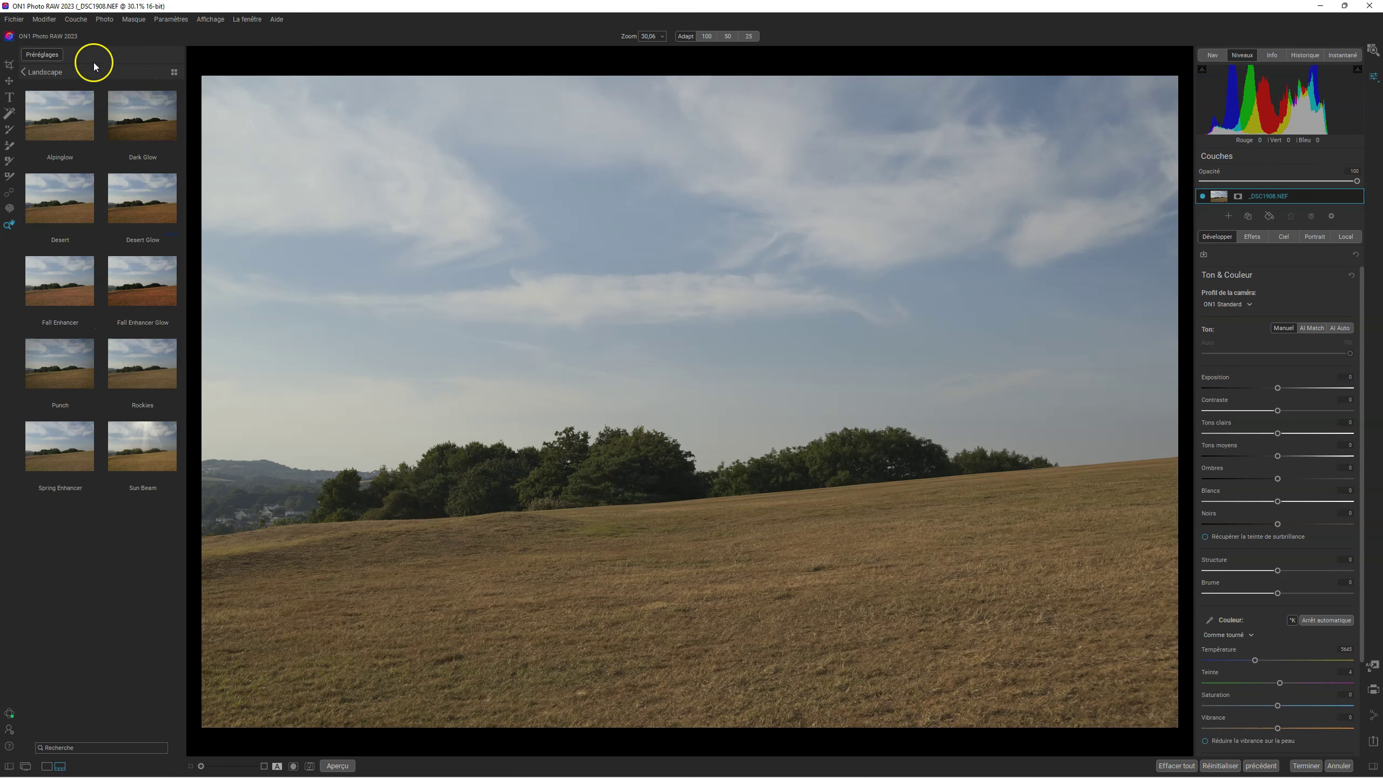
pyautogui.click(80, 125)
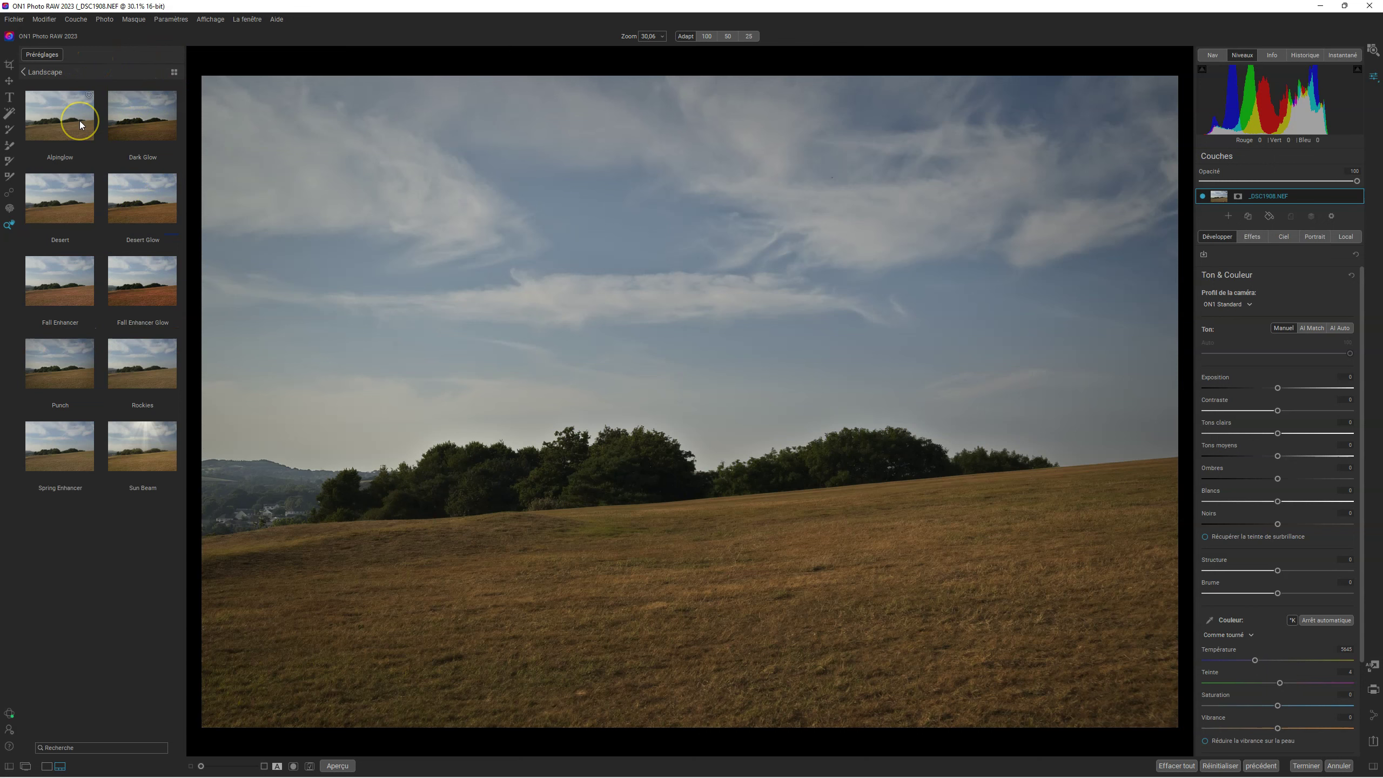
pyautogui.click(60, 203)
pyautogui.click(127, 203)
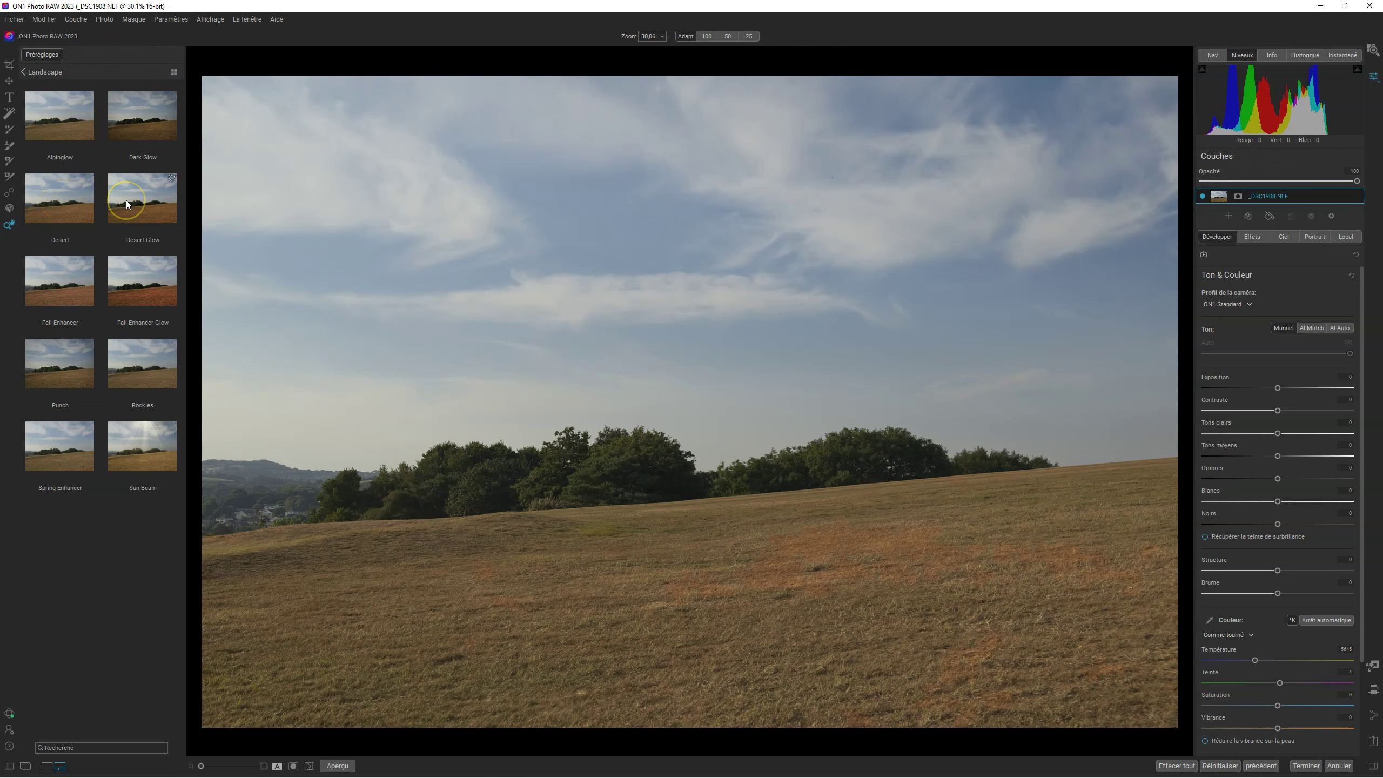
pyautogui.click(139, 282)
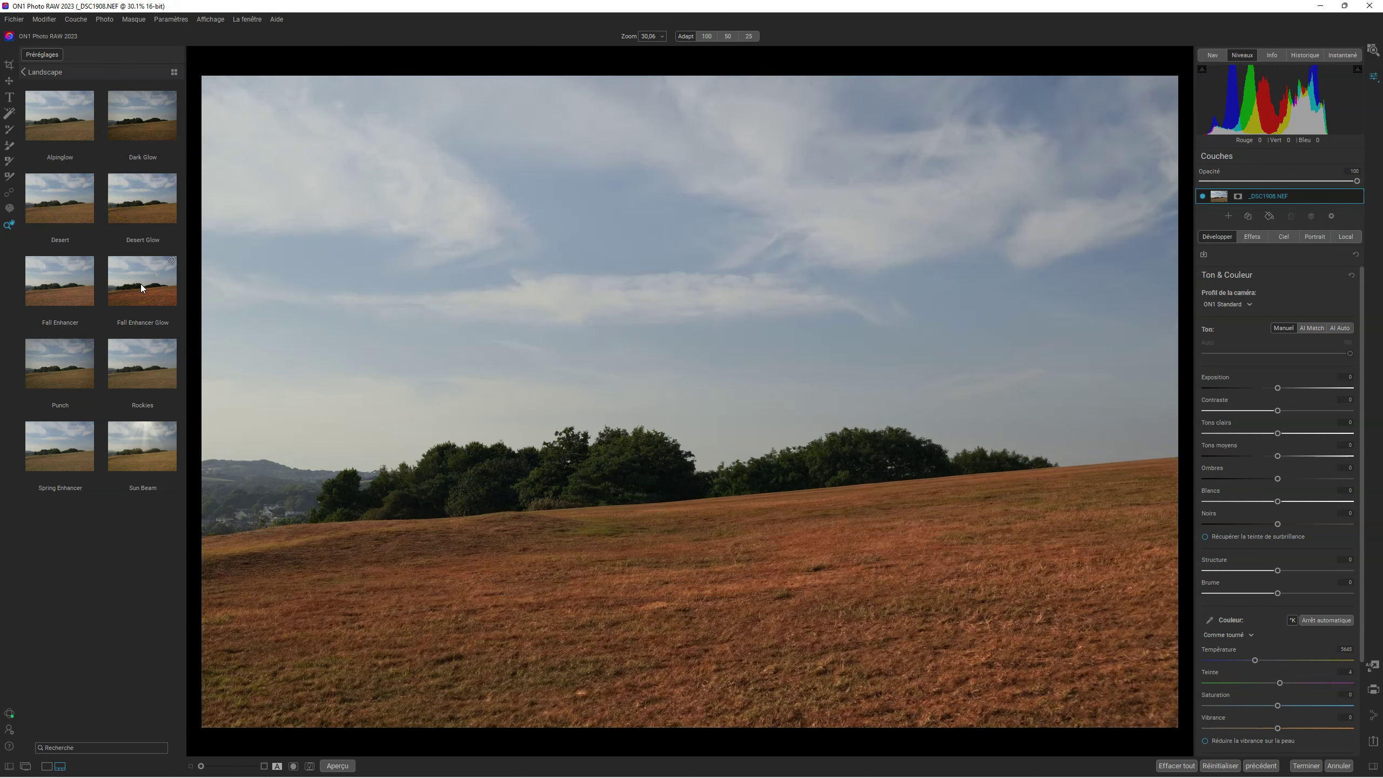
pyautogui.click(55, 300)
pyautogui.click(62, 377)
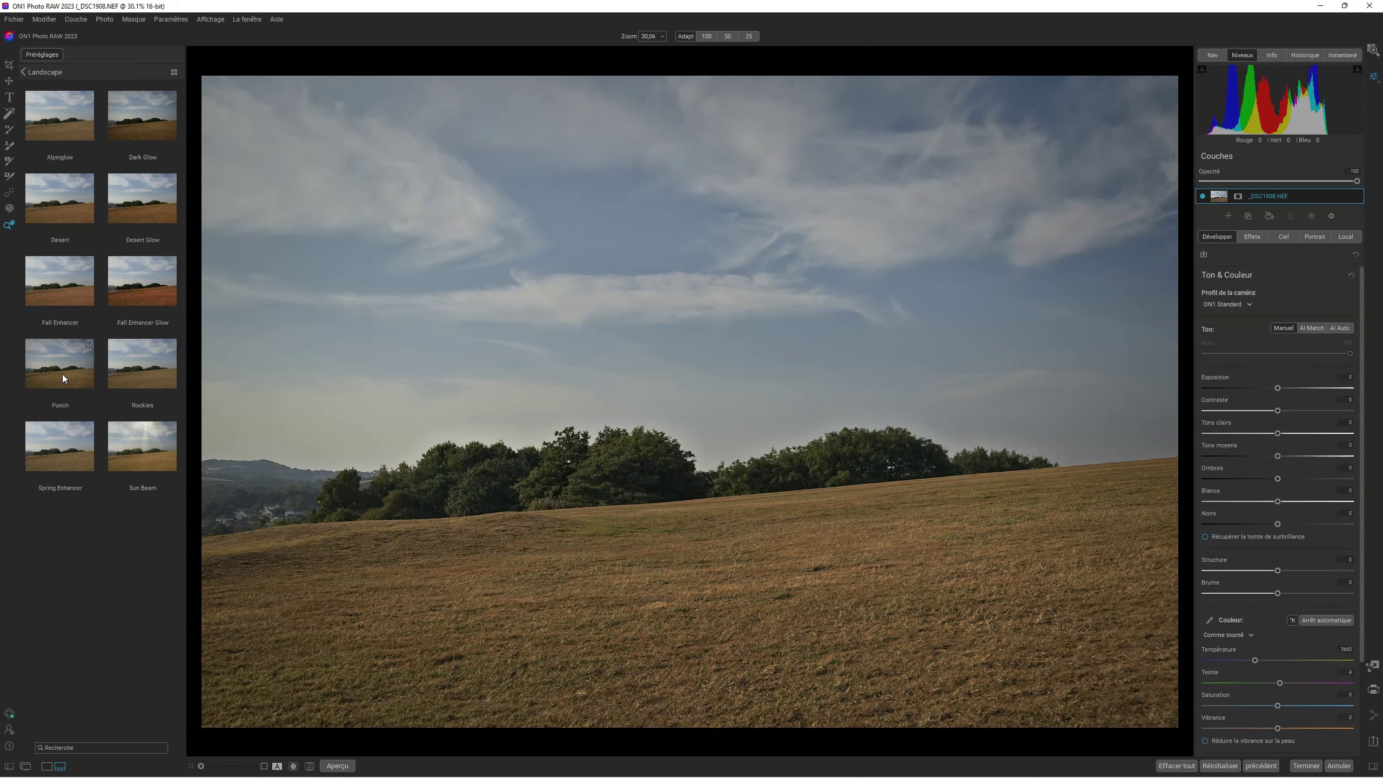
# Apply the Punch preset at full strength and set the midtones (Tons moyens) to 21
pyautogui.click(63, 376)
pyautogui.click(101, 357)
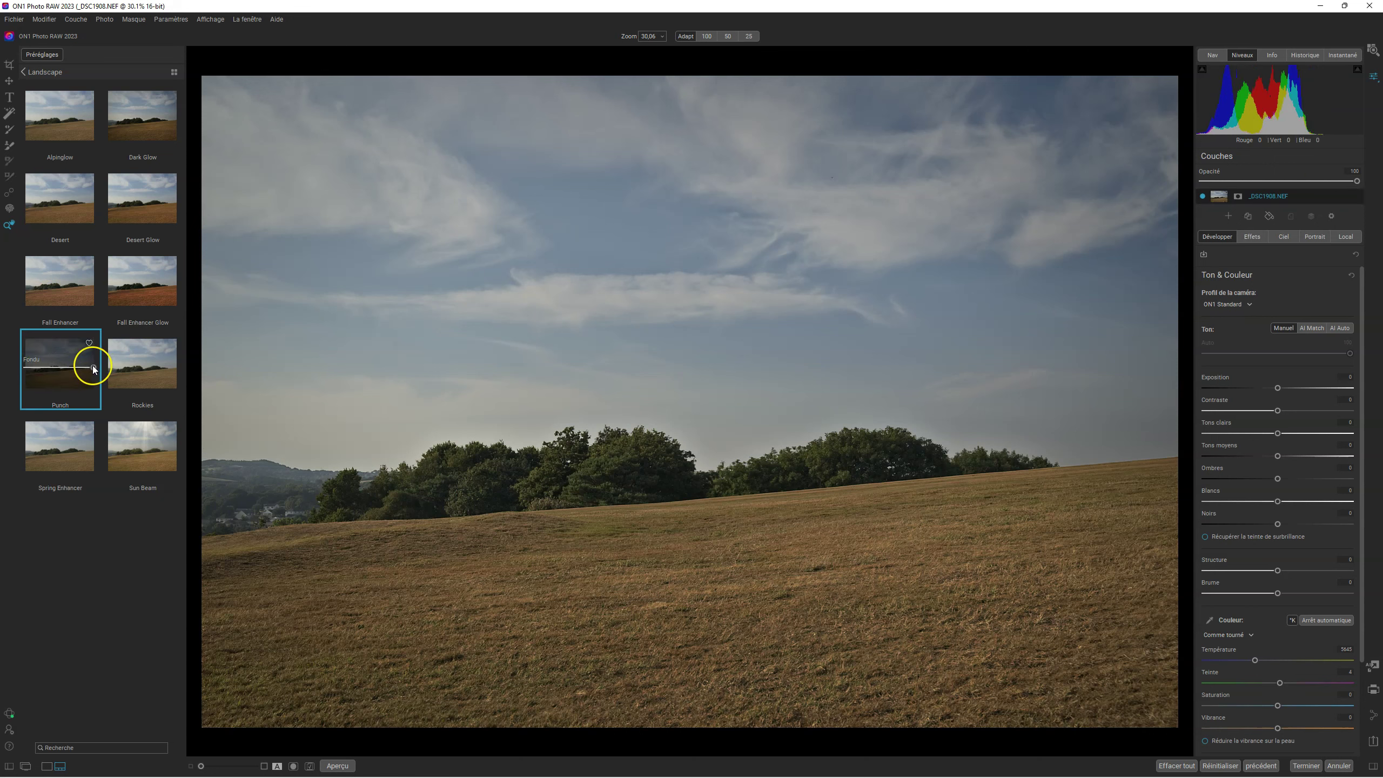
pyautogui.moveTo(96, 369); pyautogui.dragTo(201, 362)
pyautogui.moveTo(1277, 456); pyautogui.dragTo(1293, 456)
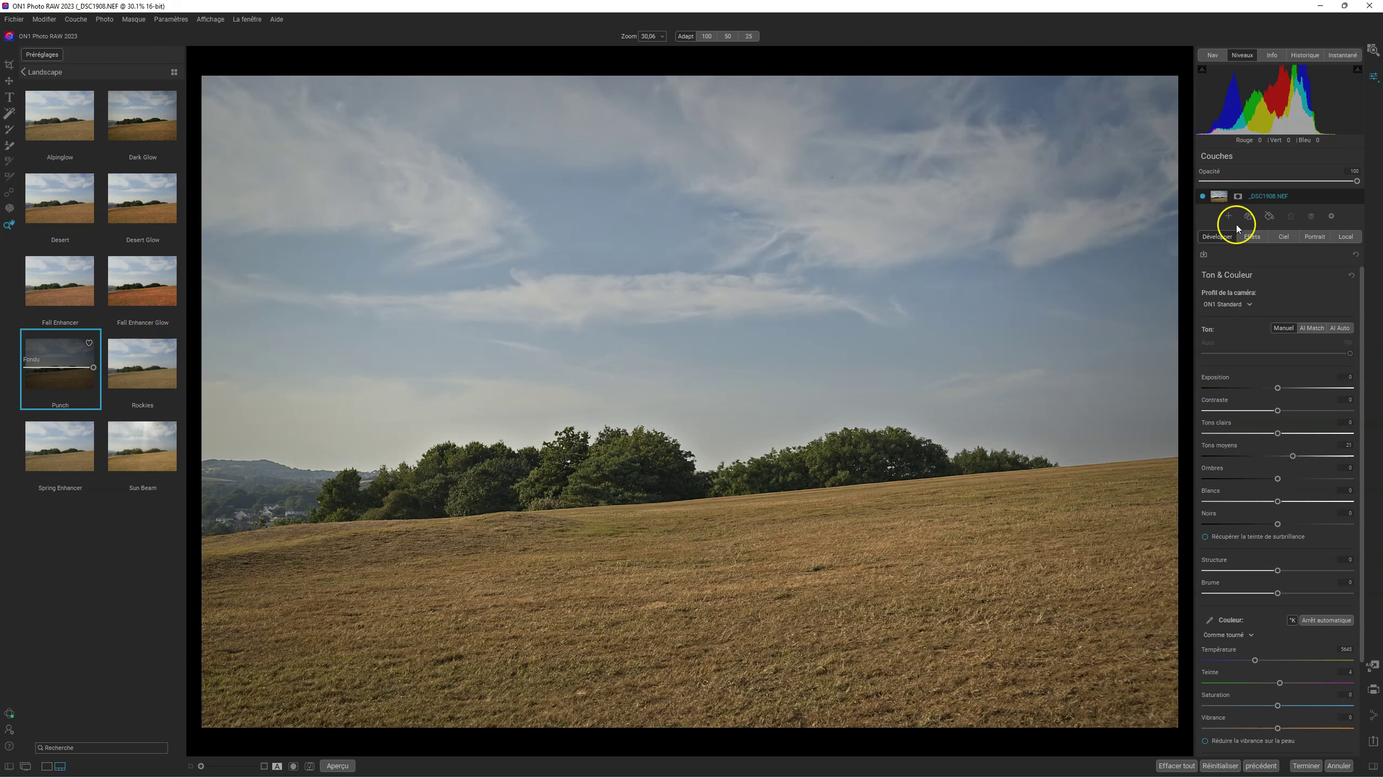
# Reveal the masking options of the Landscape filter in the photo's effects and view its black-and-white mask
pyautogui.click(1251, 237)
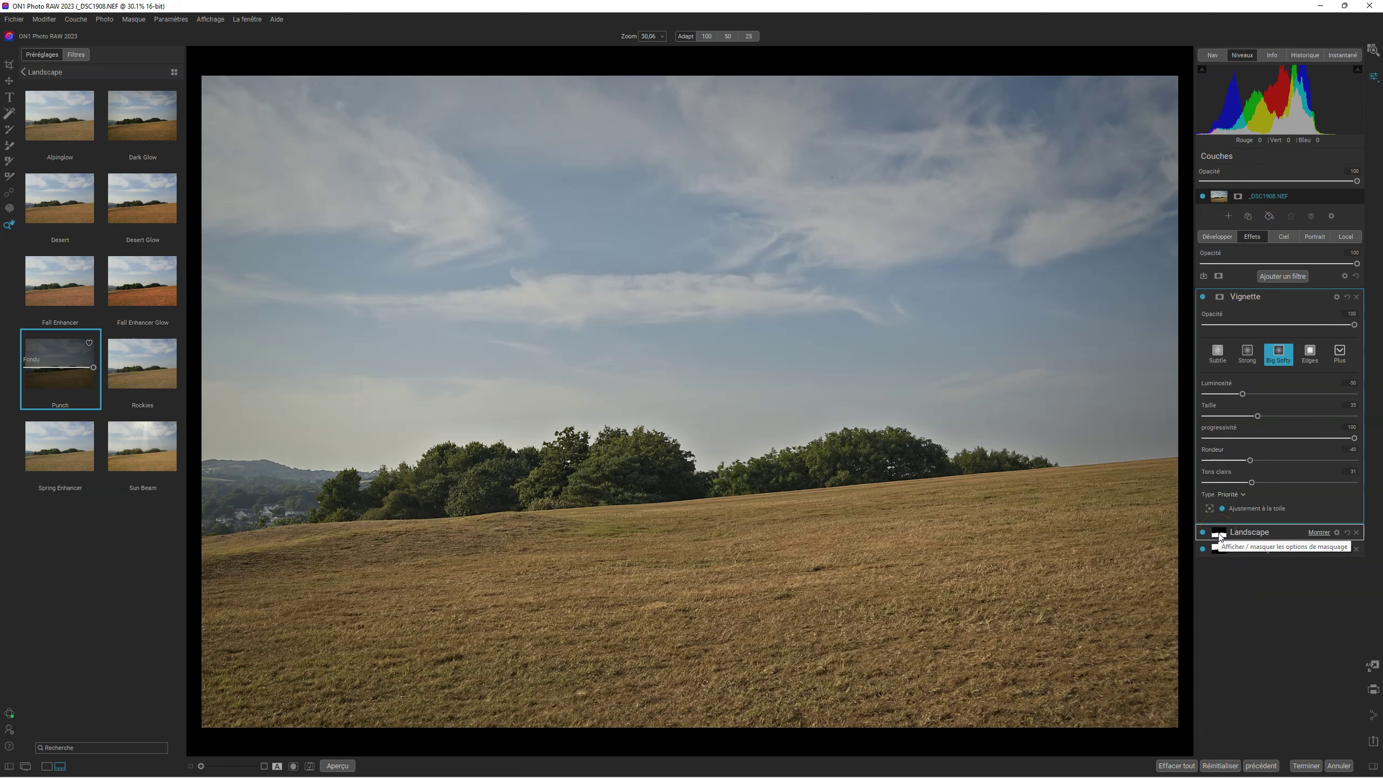
pyautogui.click(1220, 537)
pyautogui.click(1223, 533)
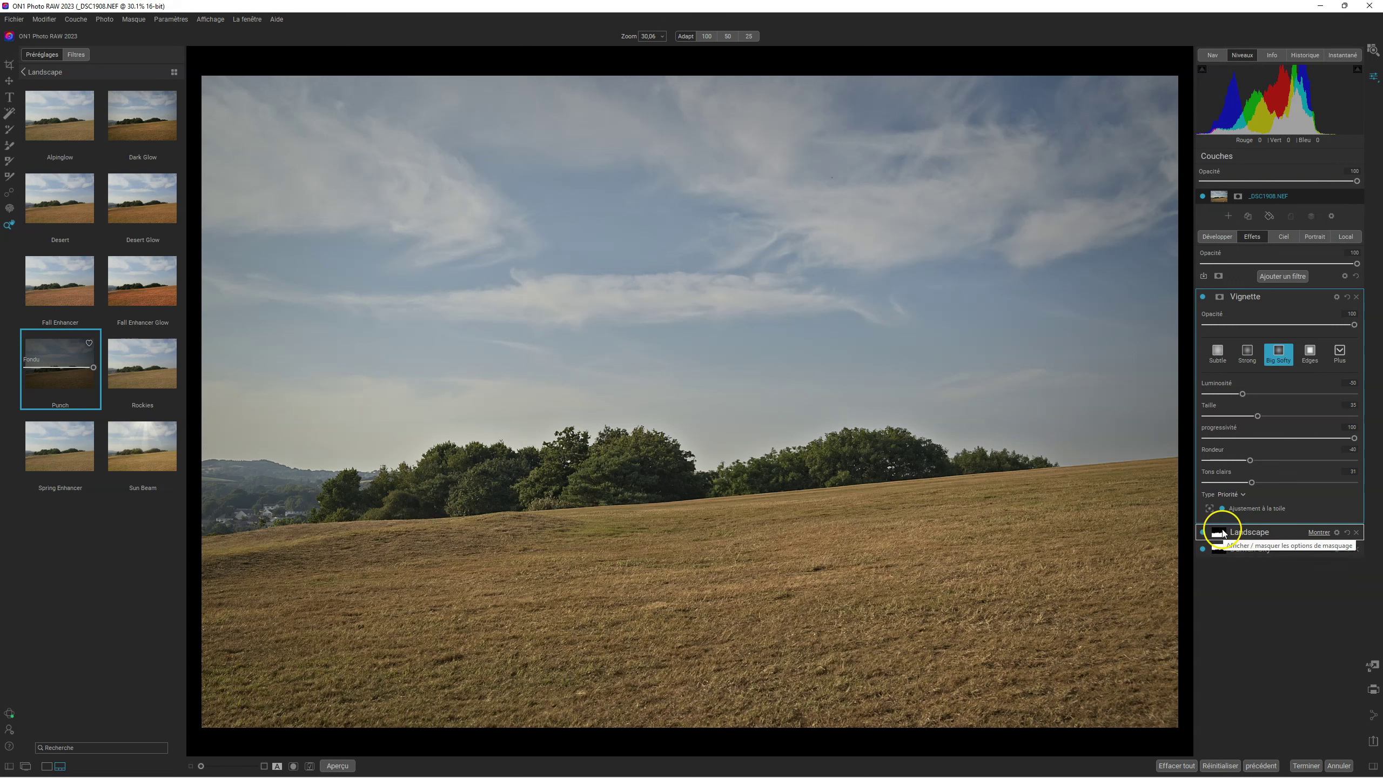
pyautogui.click(1221, 535)
pyautogui.click(1219, 536)
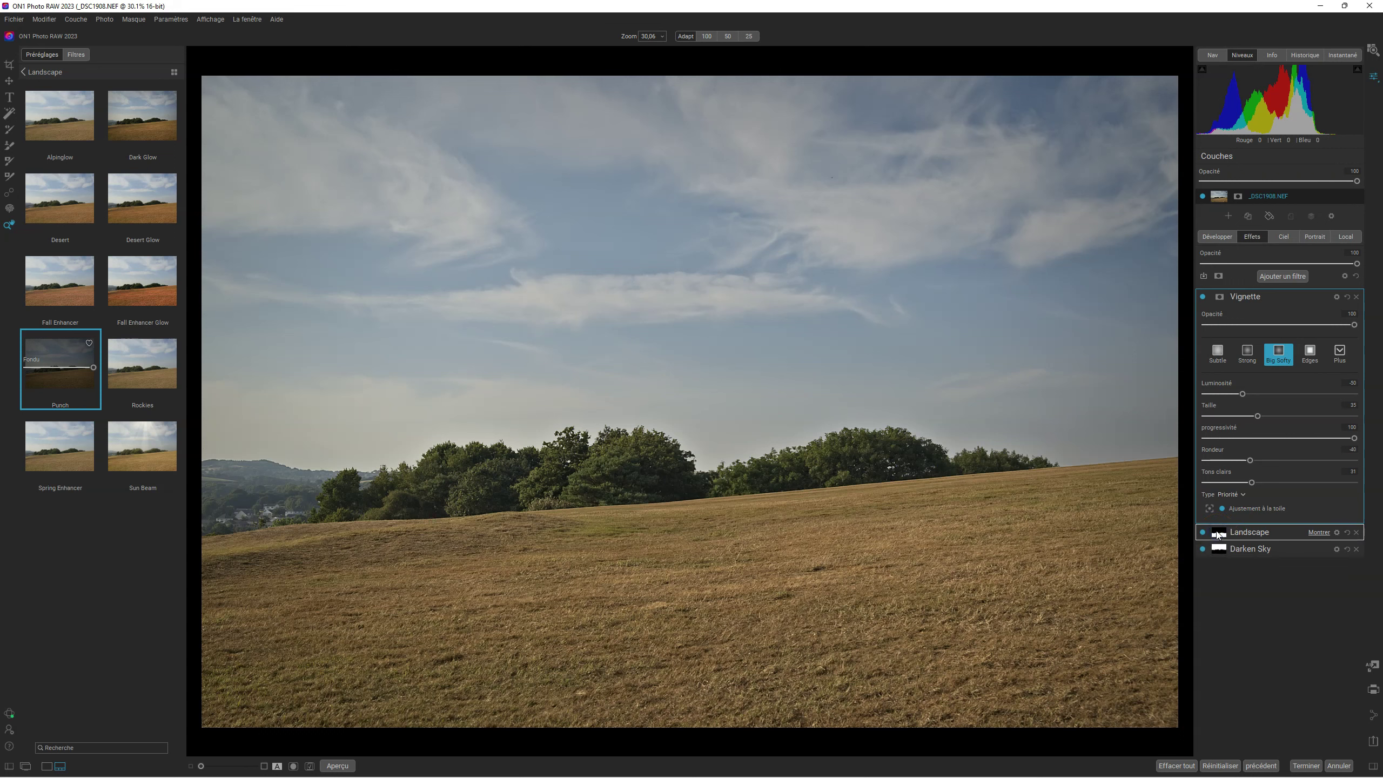
pyautogui.click(1219, 536)
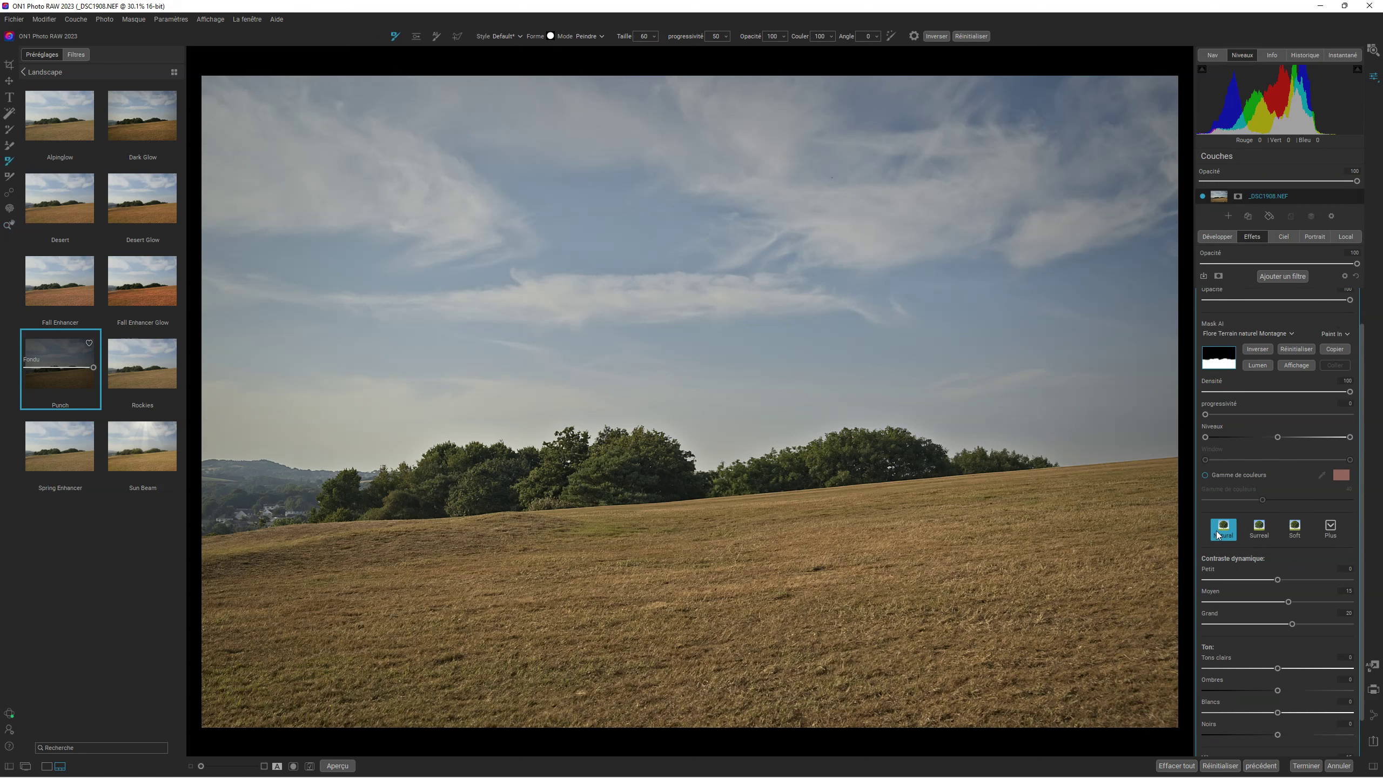
pyautogui.click(1297, 365)
pyautogui.click(1296, 364)
pyautogui.click(1297, 363)
pyautogui.click(1296, 364)
pyautogui.click(1296, 365)
pyautogui.click(1296, 364)
# Expand the Darken Sky filter and view its AI sky mask, then return to the normal photo view
pyautogui.scroll(-1, 1327, 589)
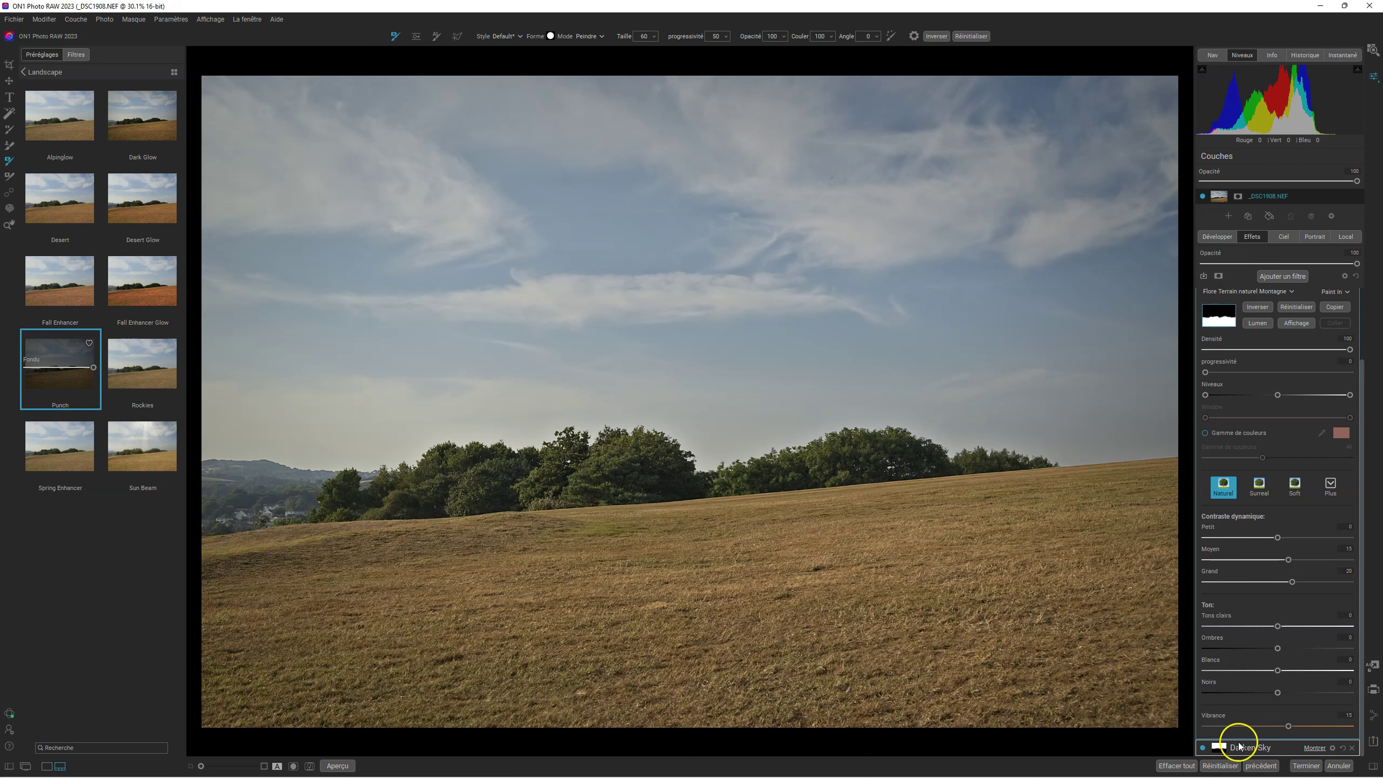
pyautogui.click(1240, 746)
pyautogui.click(1219, 331)
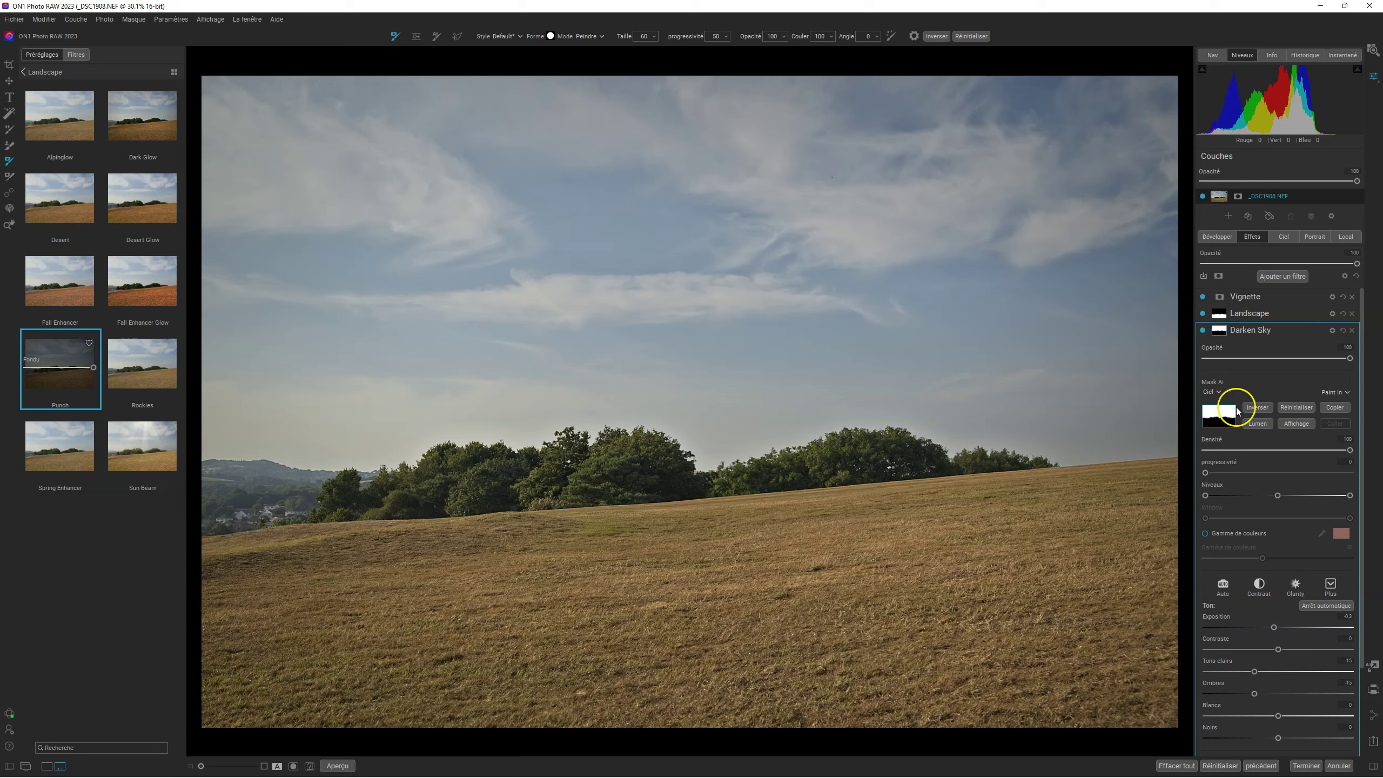
pyautogui.click(1299, 424)
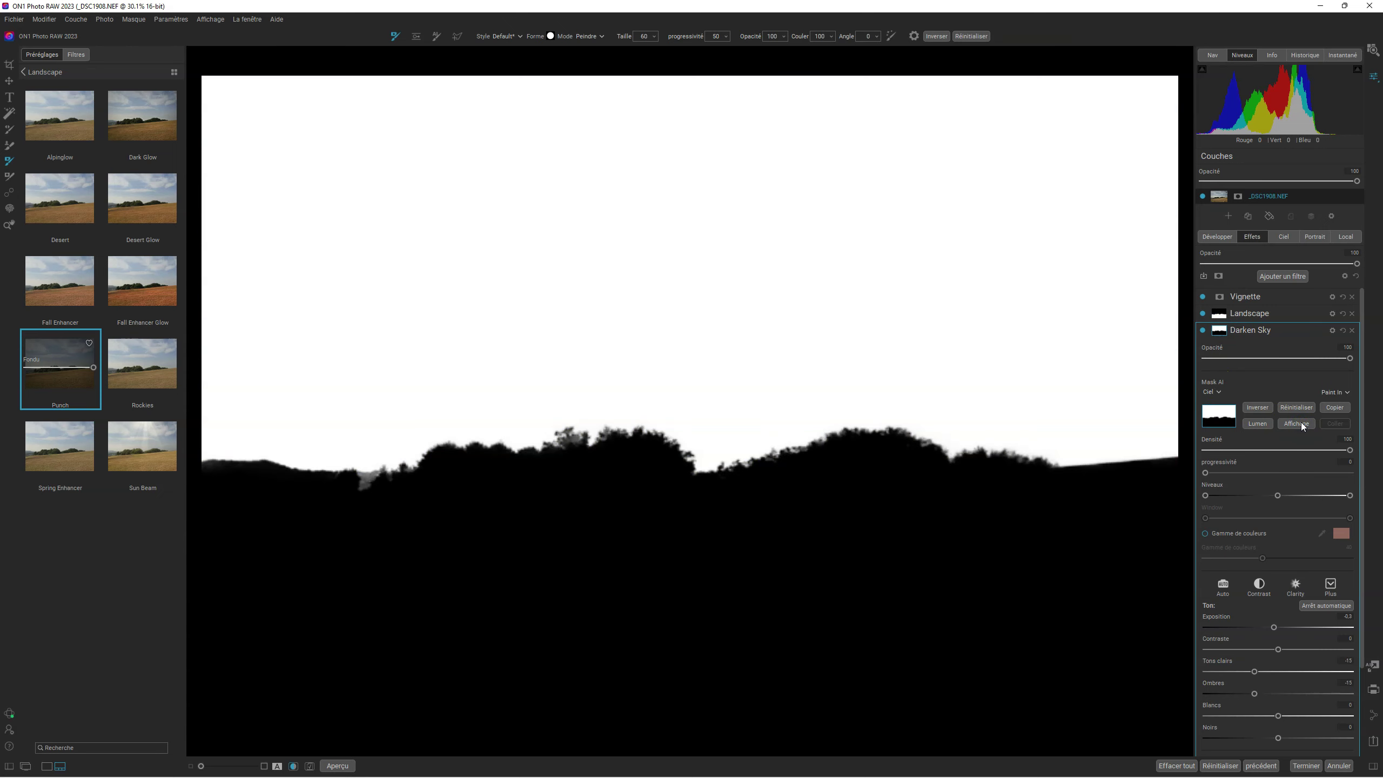
pyautogui.click(1299, 423)
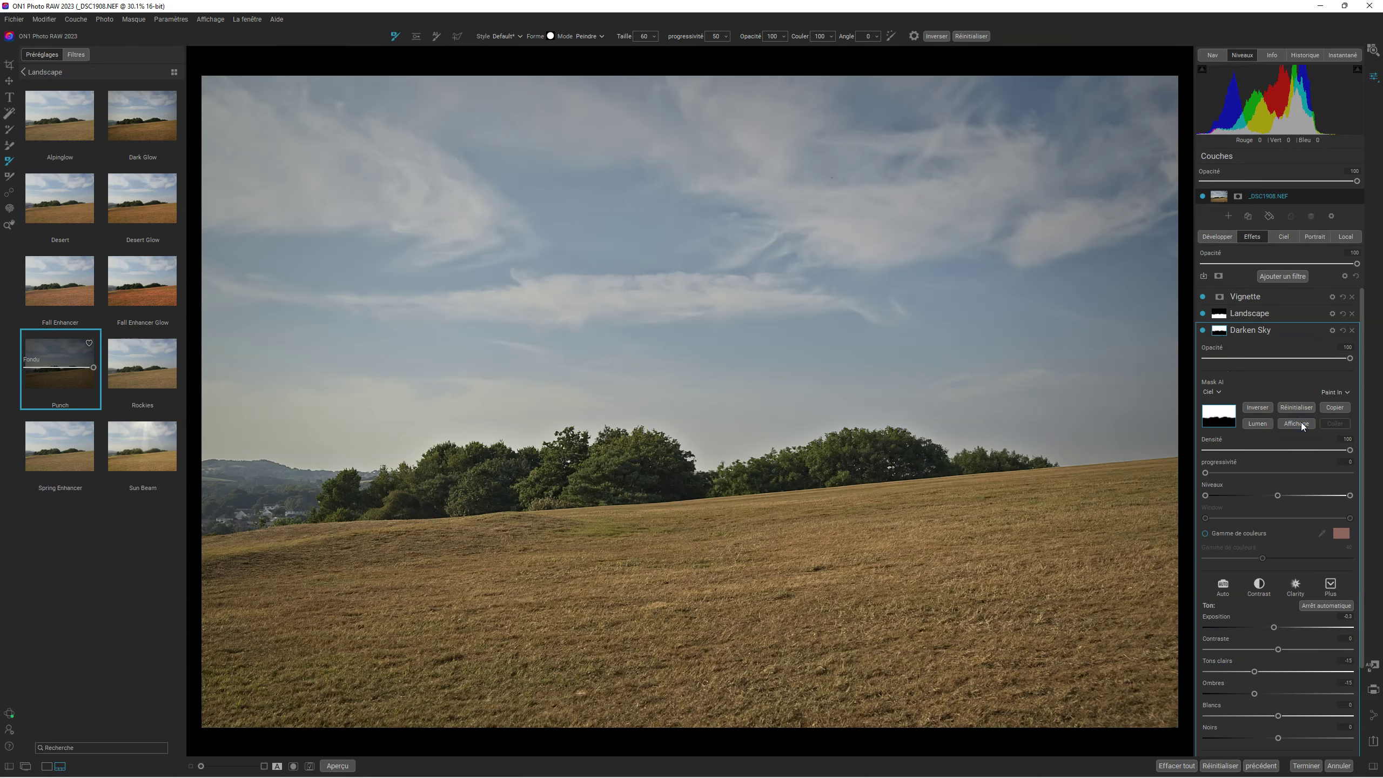
# Compare the photo with the Darken Sky and Landscape filters each switched off and back on
pyautogui.click(1202, 330)
pyautogui.click(1201, 330)
pyautogui.click(1201, 313)
pyautogui.click(1202, 313)
pyautogui.click(1202, 314)
pyautogui.click(1201, 313)
# Open the photo _DSC1909.NEF and apply the Punch preset with slightly raised midtones
pyautogui.hotkey('ctrl', 'shift', 'f')
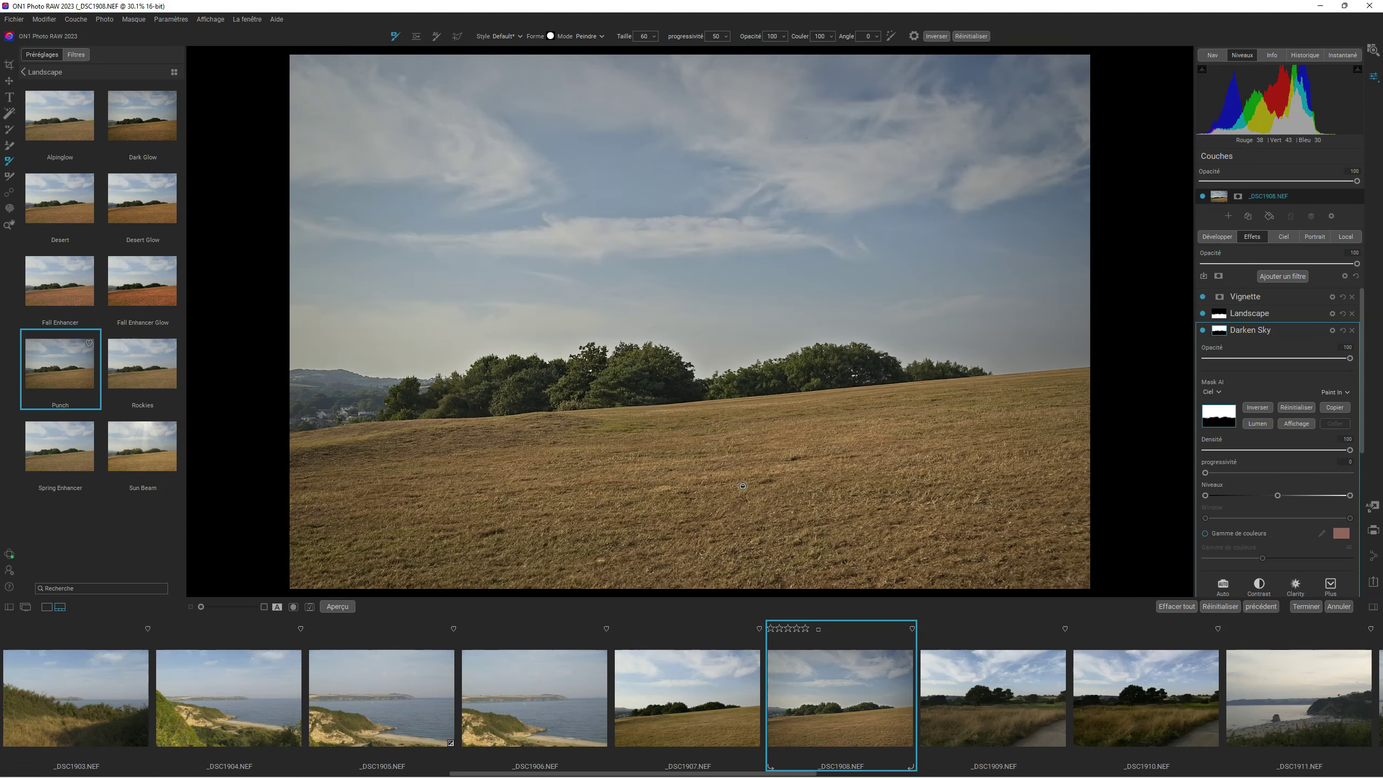
pyautogui.click(996, 709)
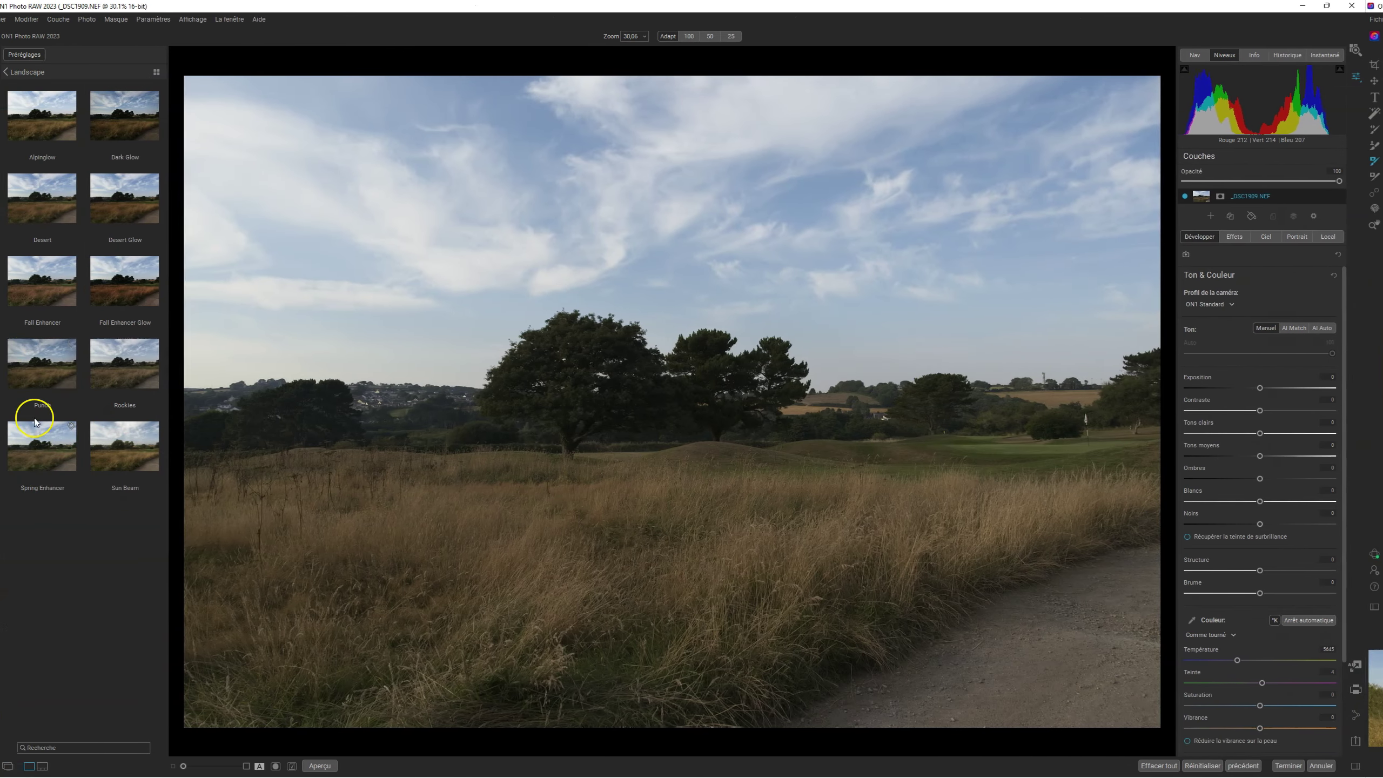
pyautogui.click(43, 358)
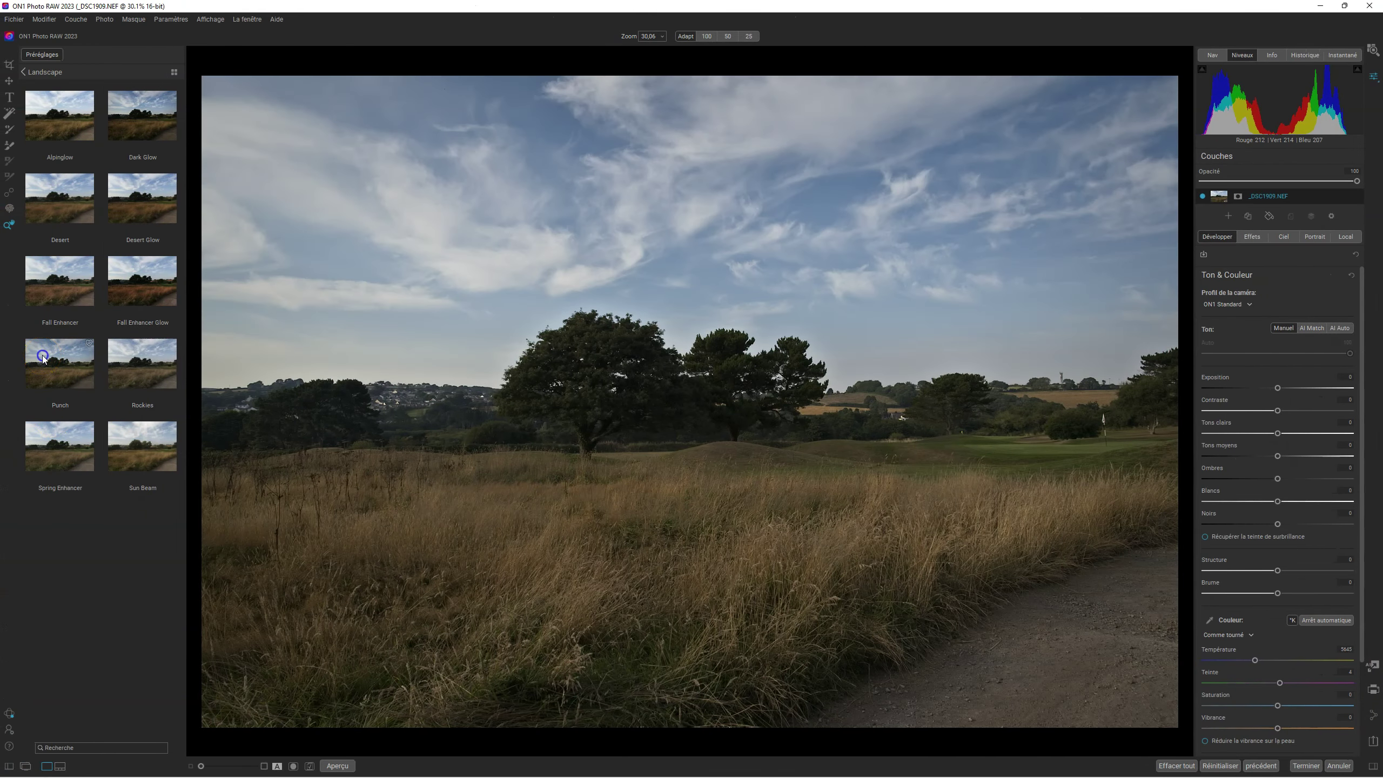
pyautogui.moveTo(1277, 455)
pyautogui.mouseDown()
pyautogui.moveTo(1293, 455)
pyautogui.moveTo(1275, 479)
pyautogui.moveTo(1296, 479)
pyautogui.moveTo(1291, 456)
pyautogui.mouseUp()
# Reveal the Landscape filter's masking options for this photo and view its black-and-white mask
pyautogui.click(1253, 237)
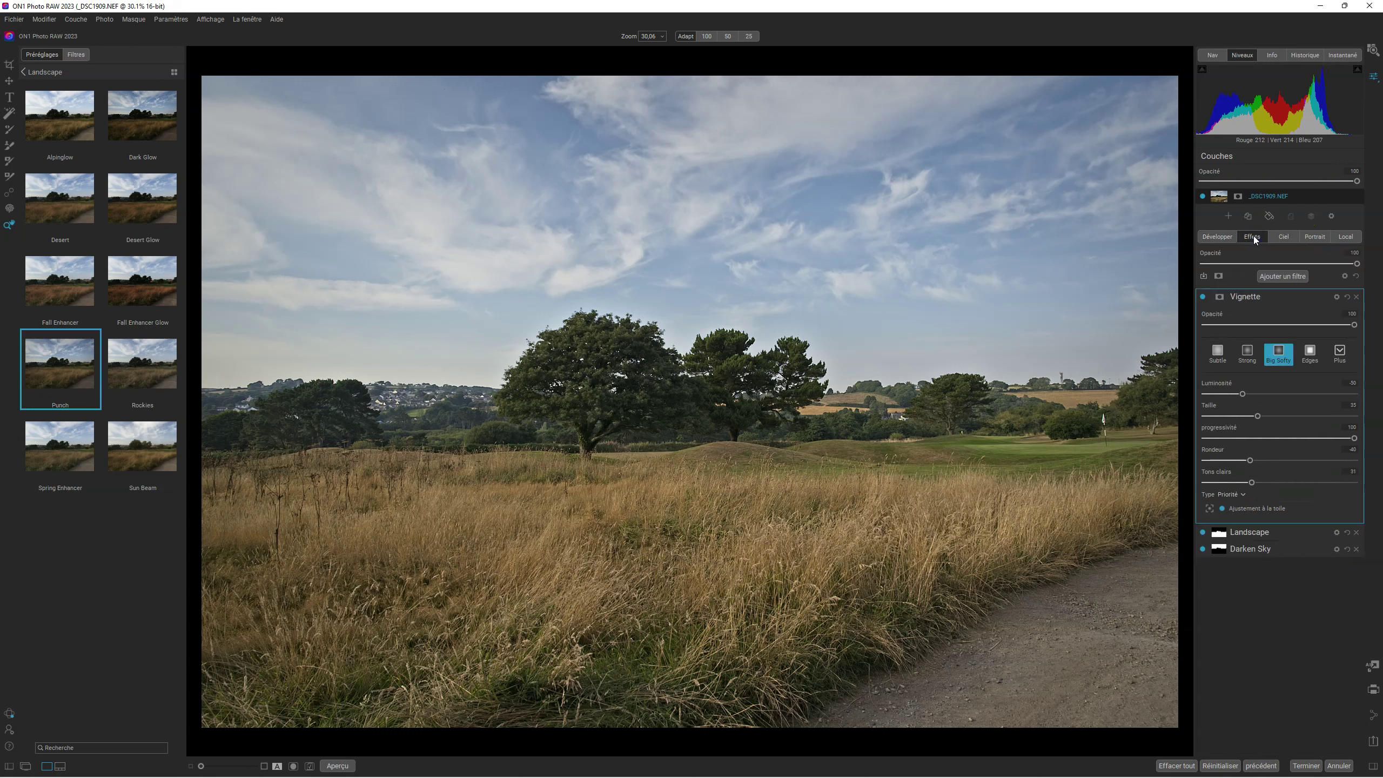
pyautogui.click(1221, 539)
pyautogui.scroll(-1, 1222, 536)
pyautogui.click(1296, 366)
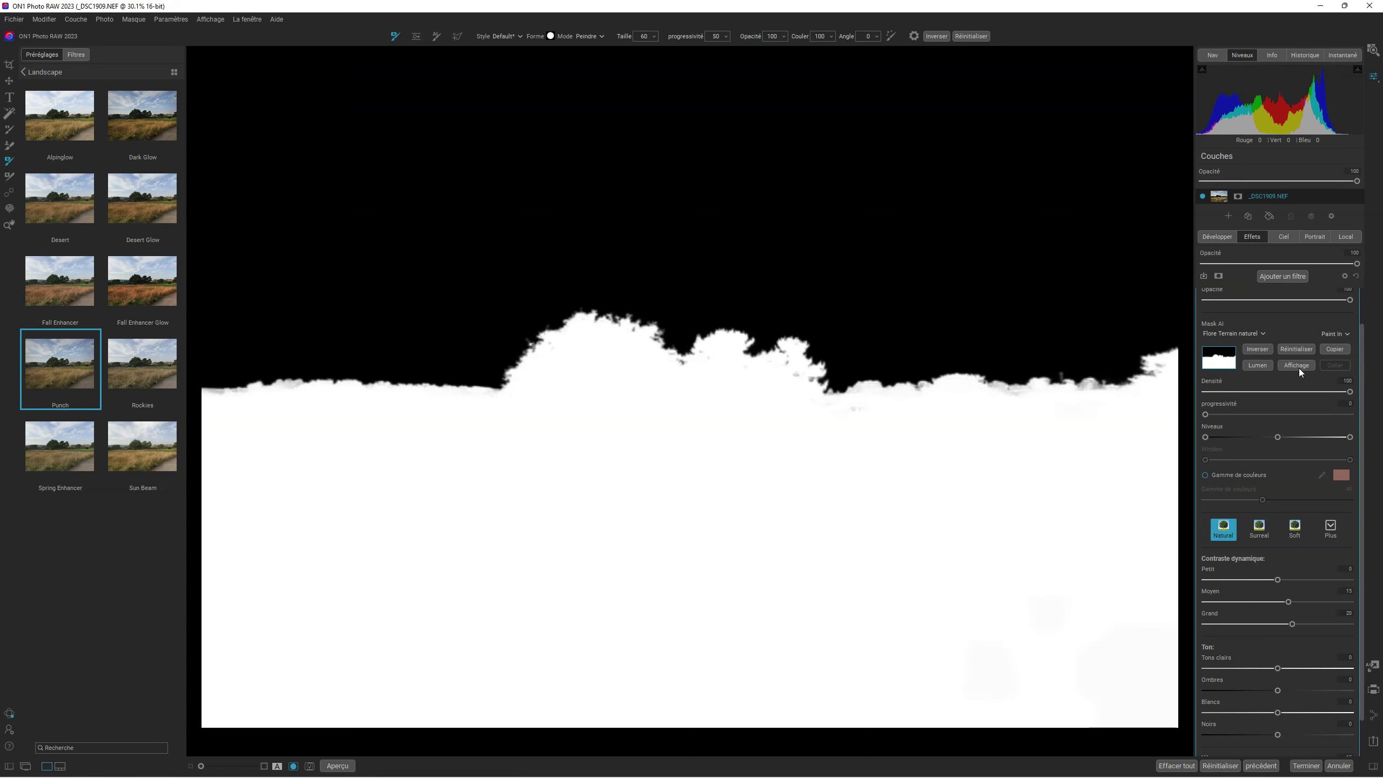
pyautogui.click(1299, 368)
# Review the Landscape filter's AI mask regions, reapply Flore and Terrain naturel, and view the mask again
pyautogui.click(1262, 334)
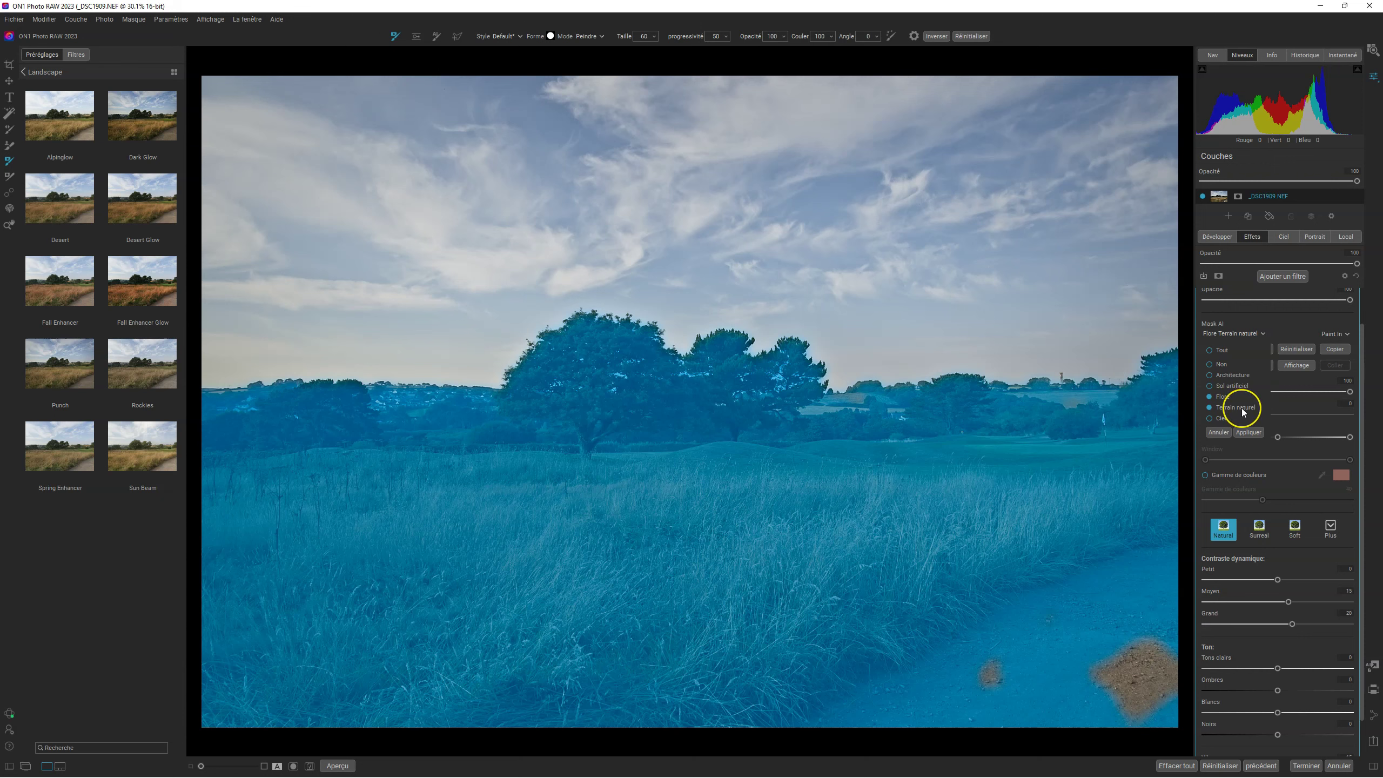
pyautogui.click(1248, 432)
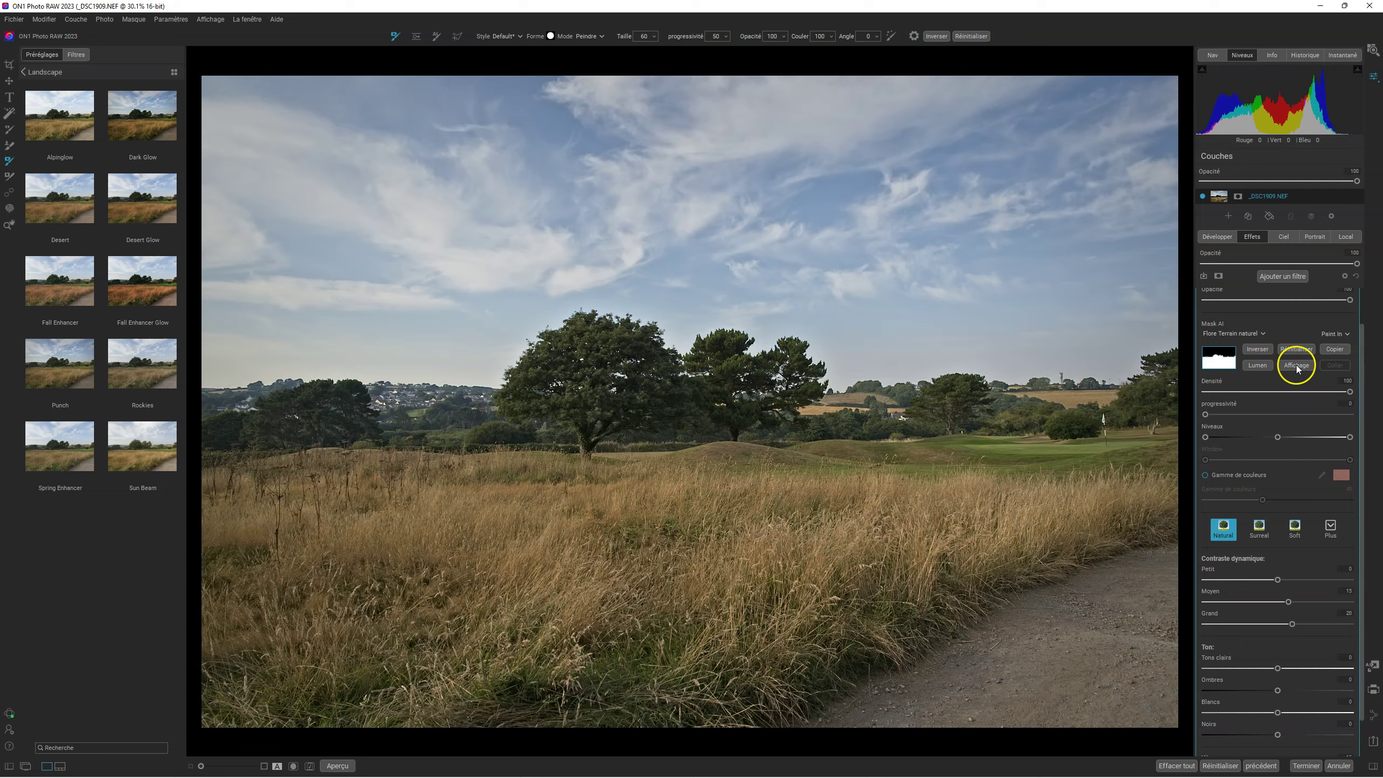
pyautogui.click(1296, 366)
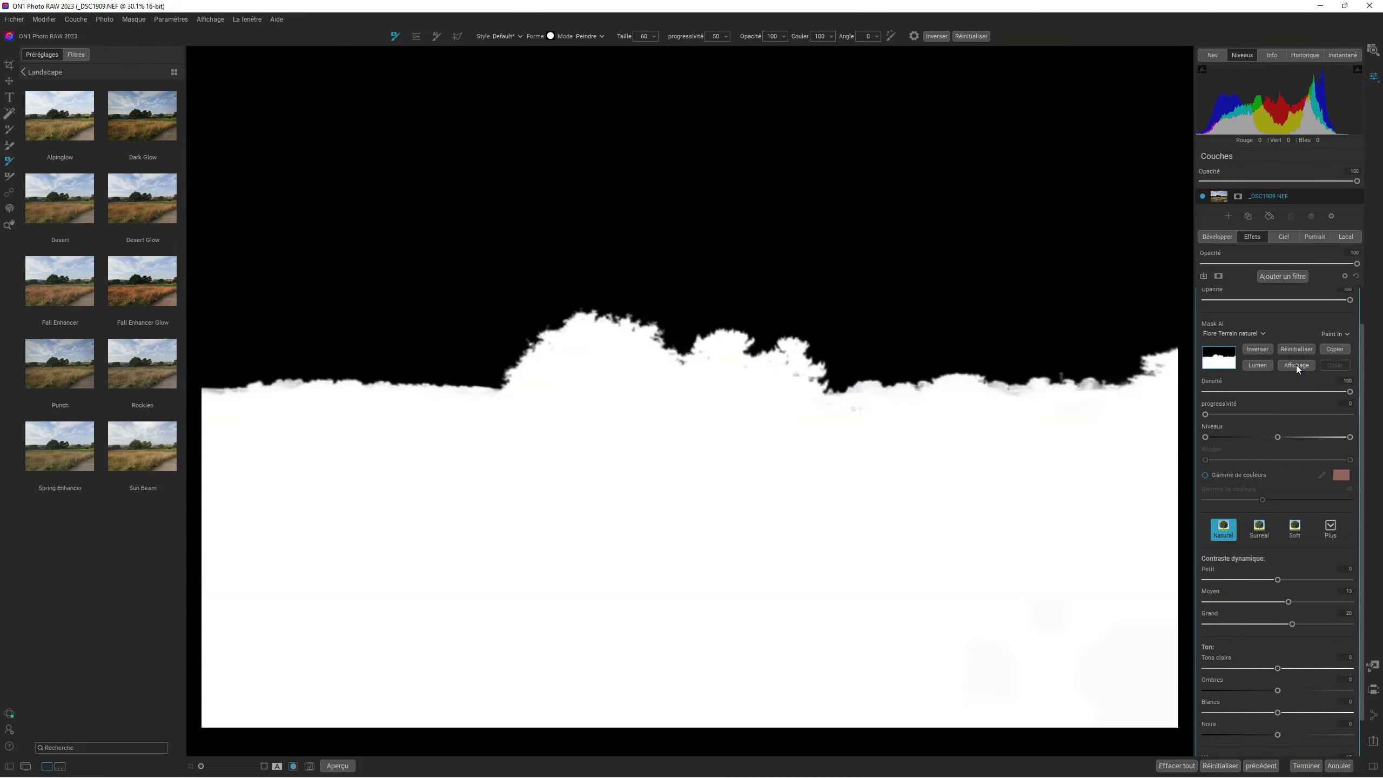
pyautogui.click(1296, 365)
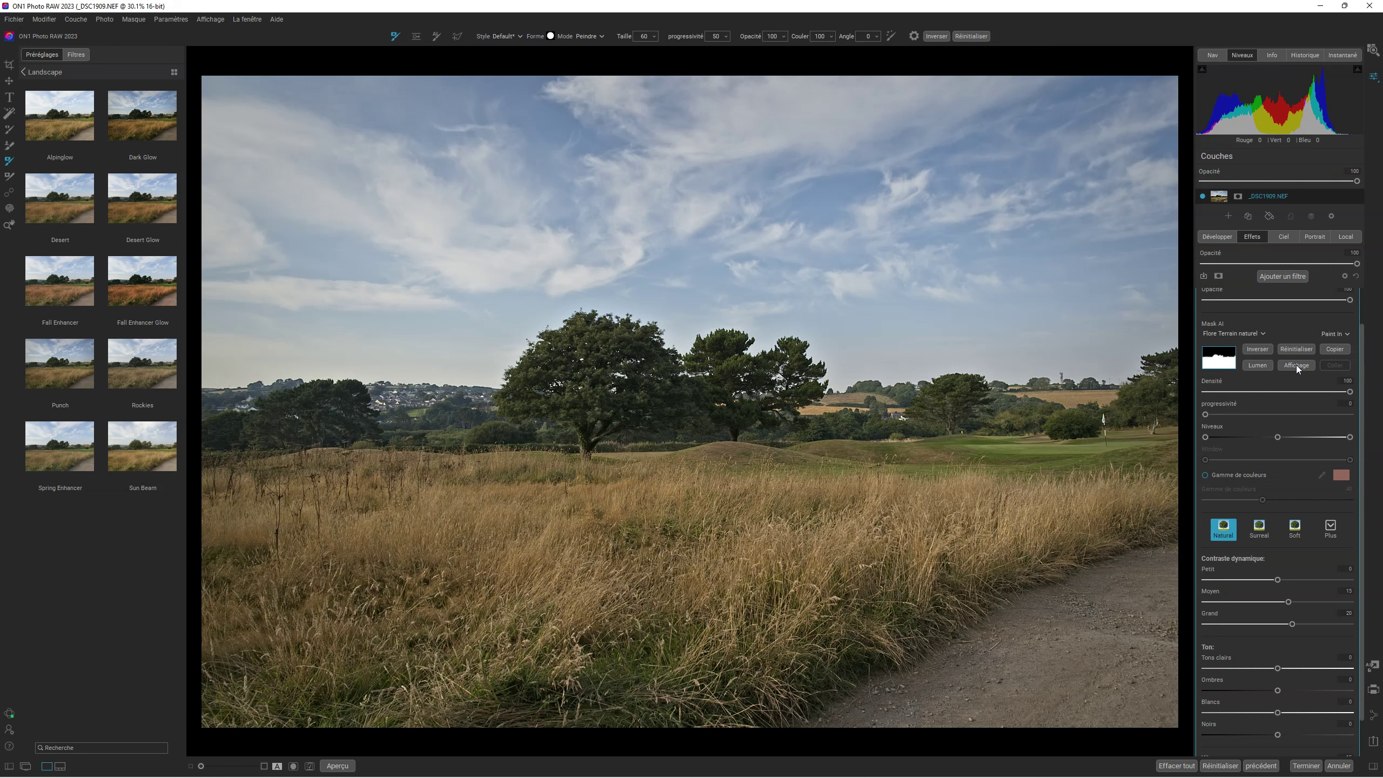
# Apply the Fall Enhancer Glow preset and add a Courbes filter with its curve lifted to 117 in, 141 out
pyautogui.click(135, 283)
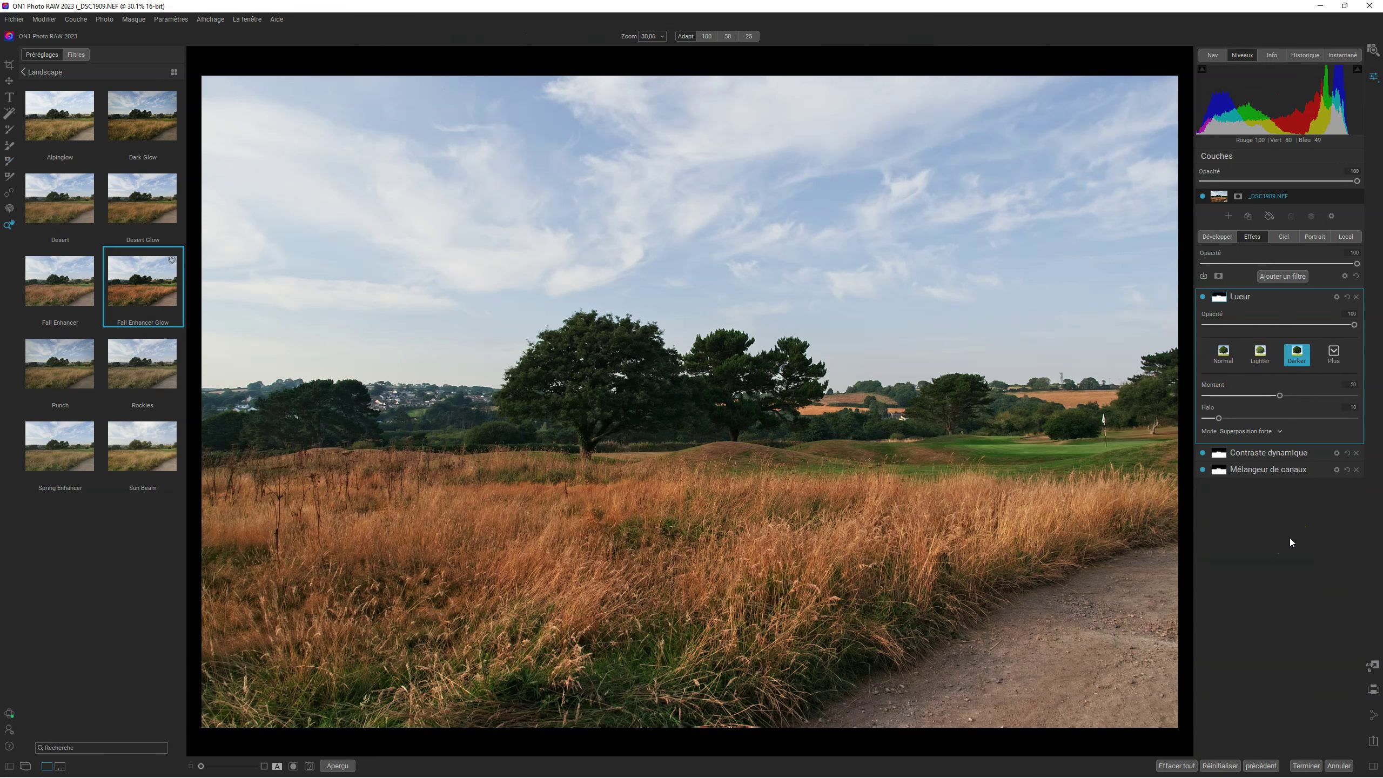
pyautogui.click(1287, 275)
pyautogui.click(1060, 403)
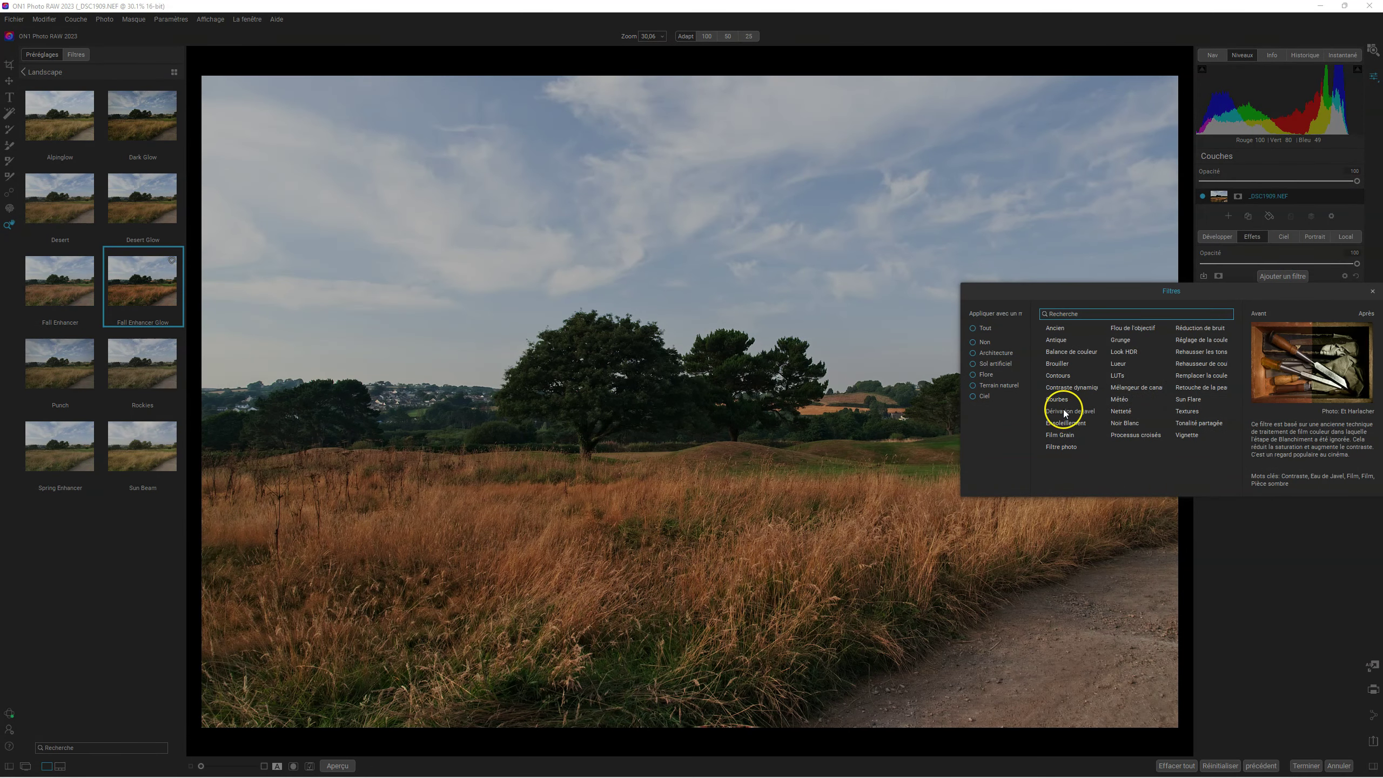
pyautogui.click(1283, 432)
pyautogui.moveTo(1283, 431); pyautogui.dragTo(1277, 430)
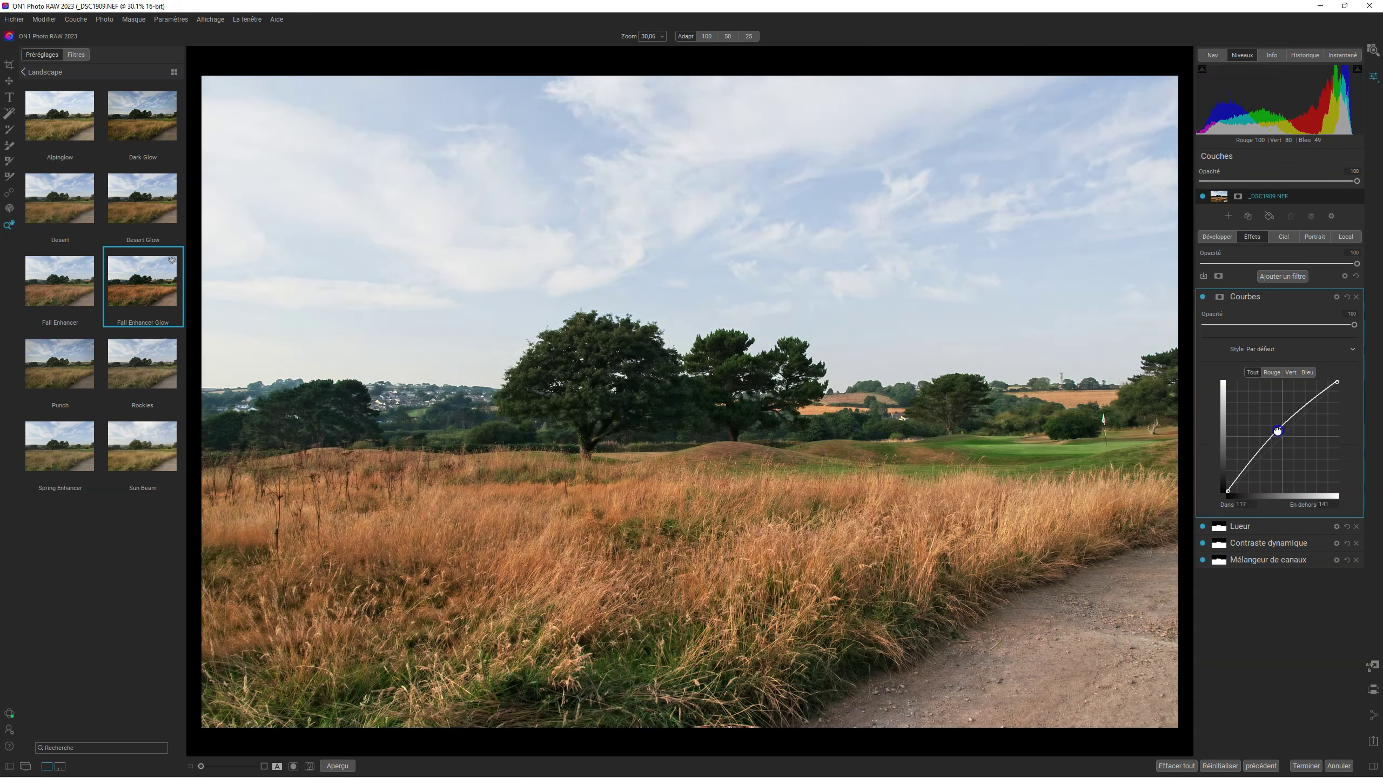
# Set the AI mask region of the Courbes filter to Flore only
pyautogui.click(1219, 298)
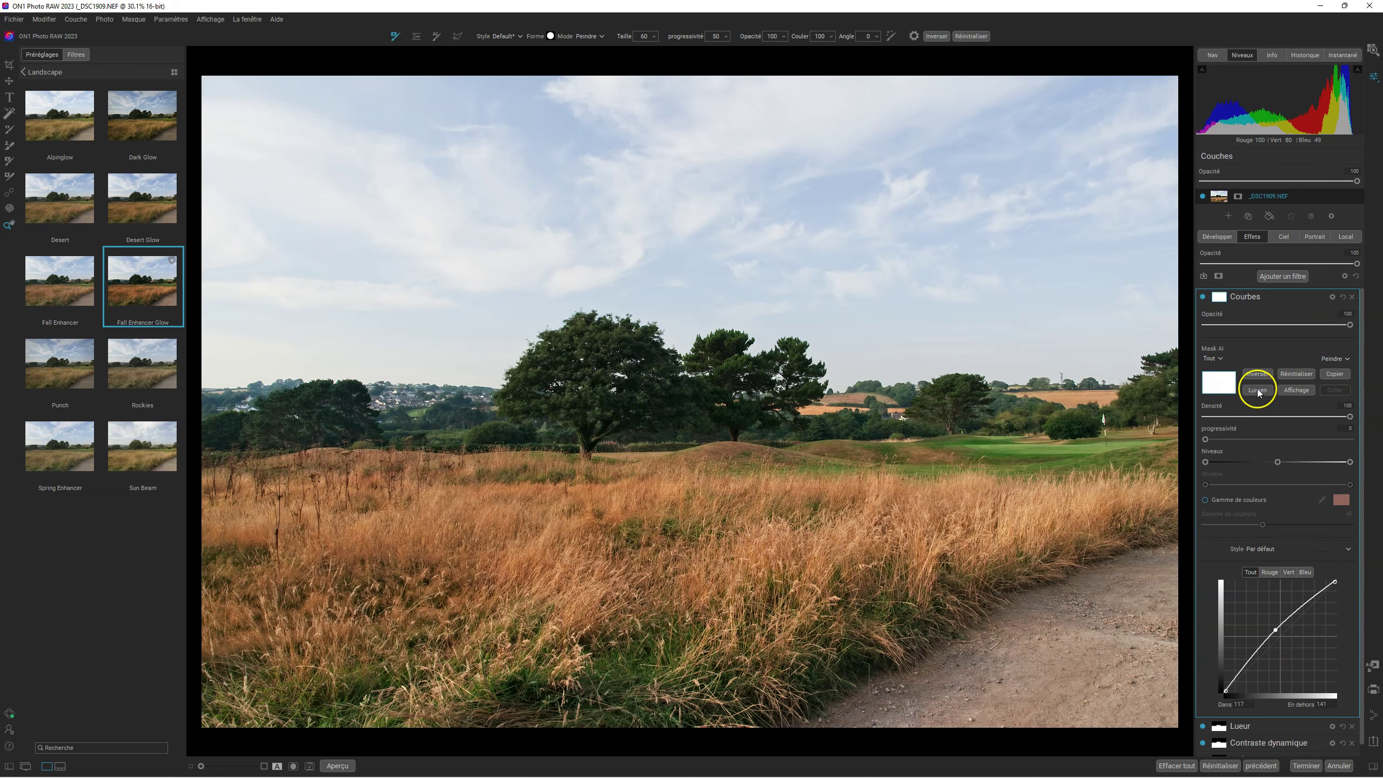
pyautogui.click(1218, 360)
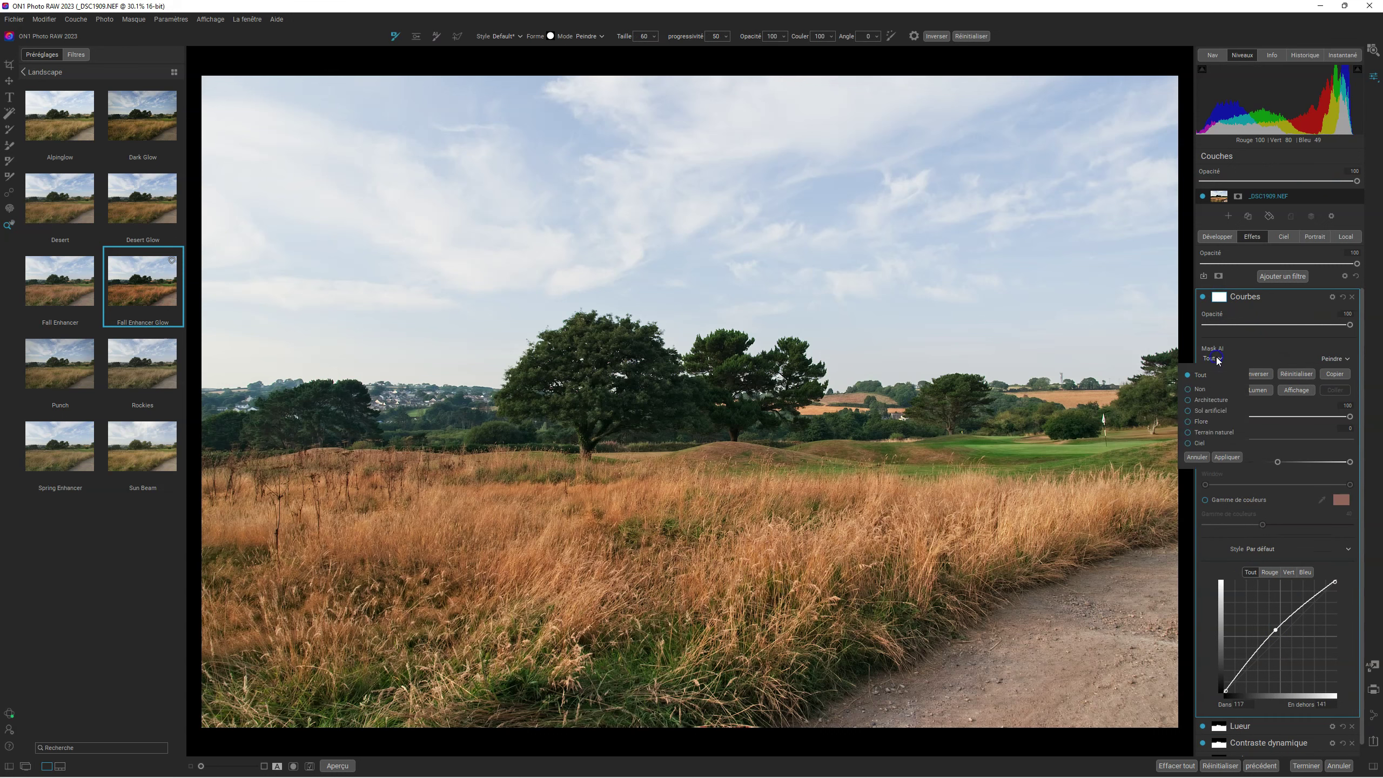
pyautogui.click(1188, 423)
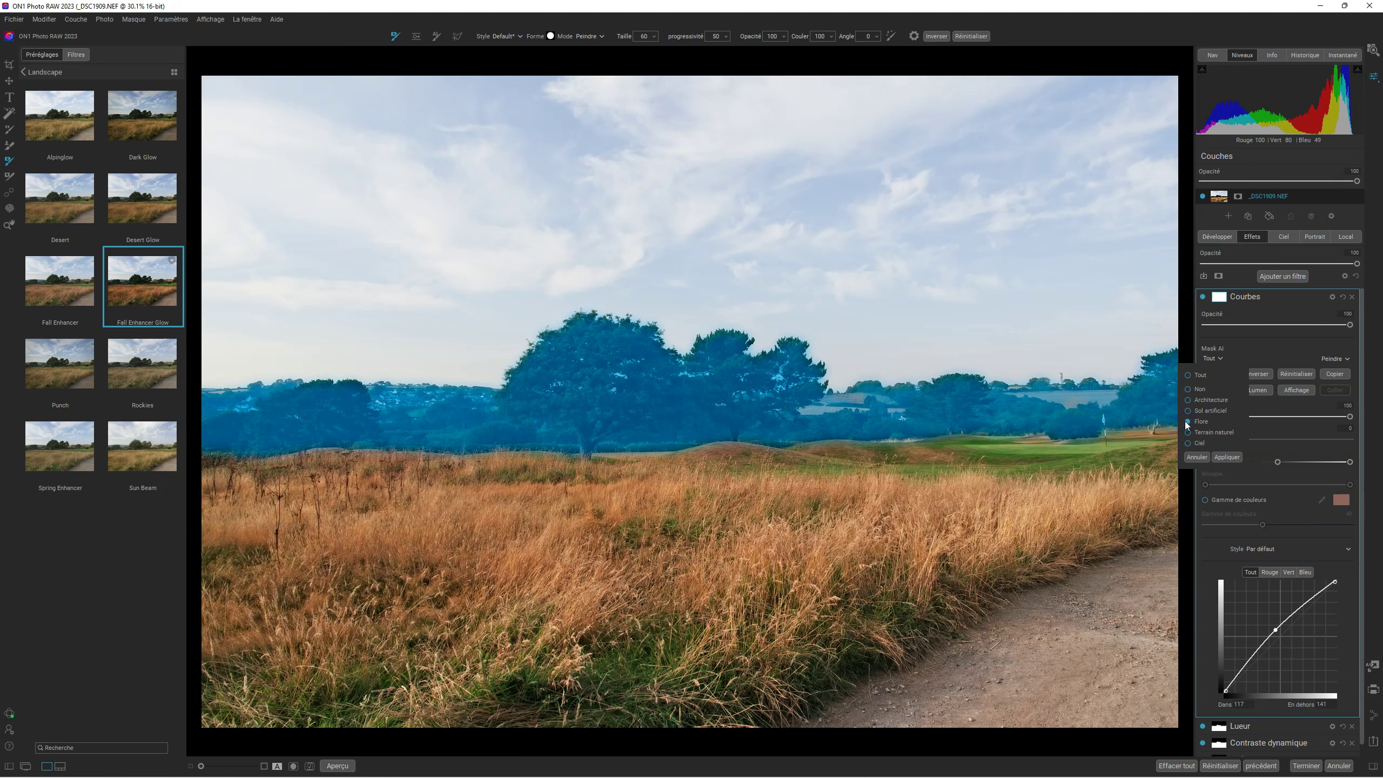
pyautogui.click(1227, 457)
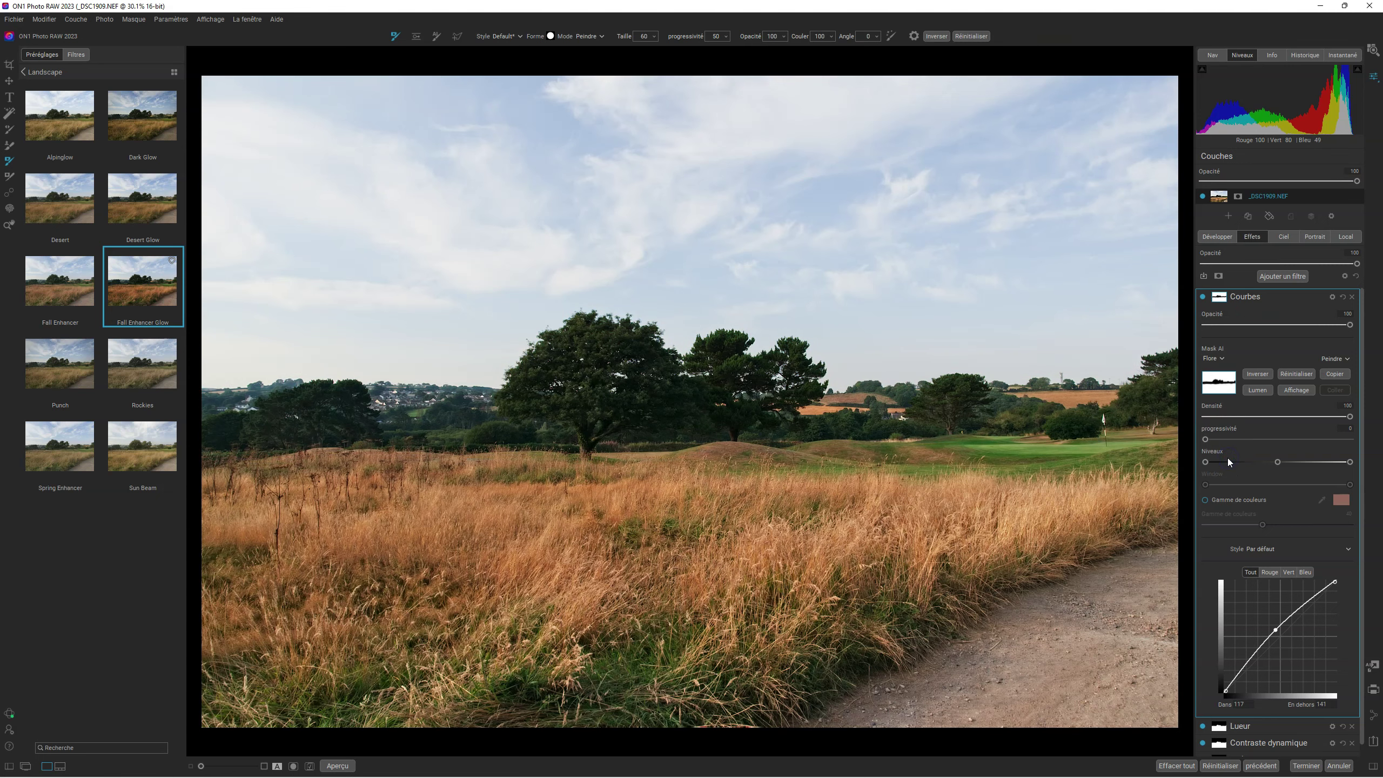
# Switch the Courbes mask to Paint In and adjust the curve's midpoint to about 106 in, 145 out
pyautogui.moveTo(1275, 630)
pyautogui.mouseDown()
pyautogui.moveTo(1284, 643)
pyautogui.moveTo(1268, 628)
pyautogui.mouseUp()
pyautogui.click(1335, 359)
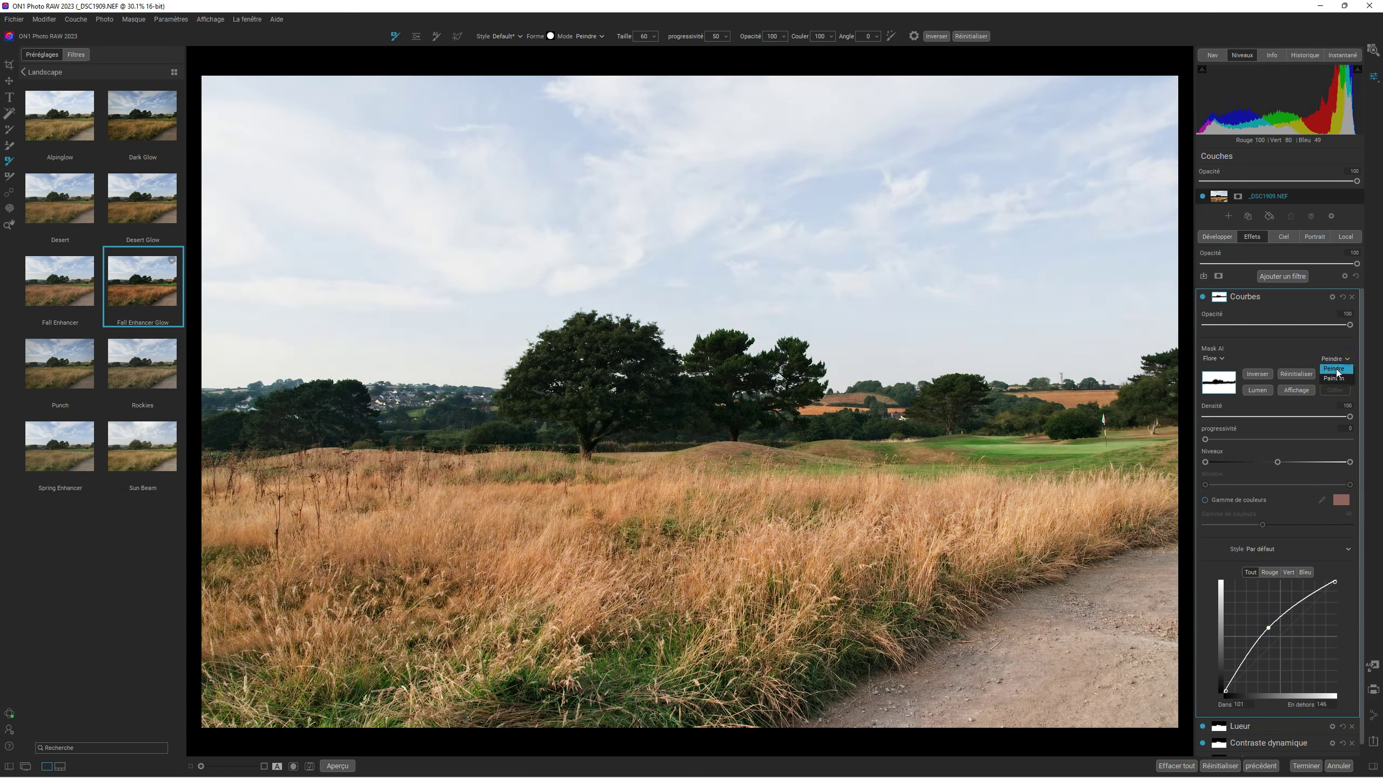
pyautogui.click(1335, 379)
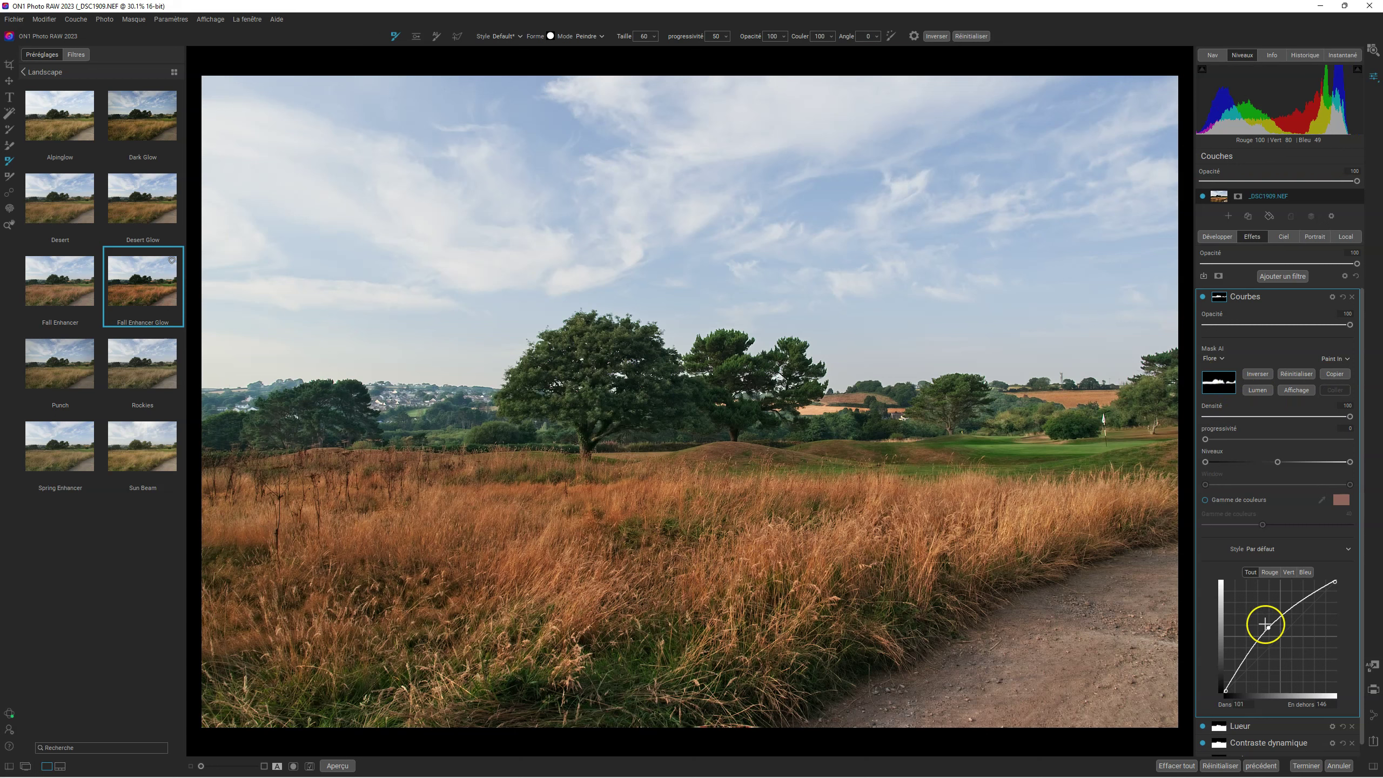
pyautogui.moveTo(1269, 631); pyautogui.dragTo(1271, 630)
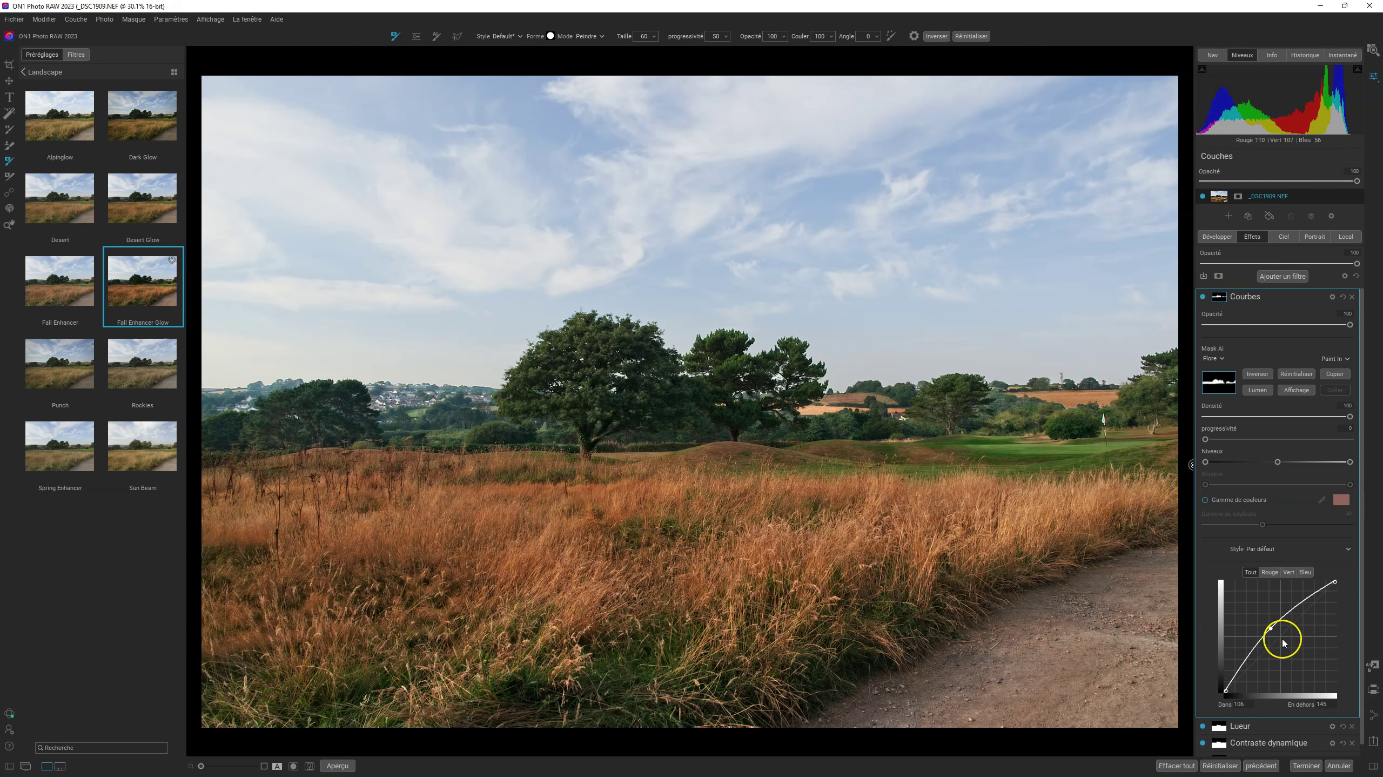
# Lower the Courbes midpoint to about 110 in, 138 out, and save the settings under AI Adaptive Presets, named with the author's first name and 01
pyautogui.moveTo(1271, 629); pyautogui.dragTo(1272, 632)
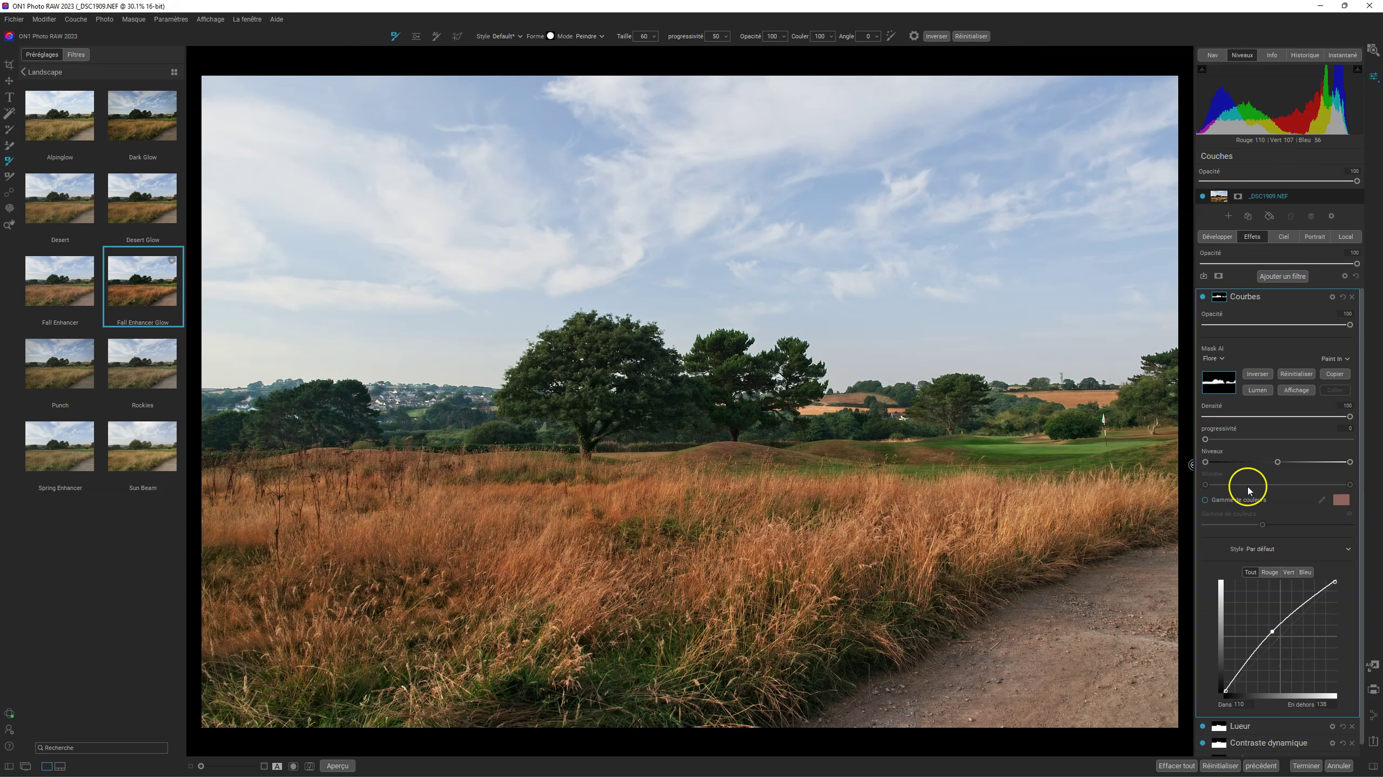
pyautogui.click(172, 19)
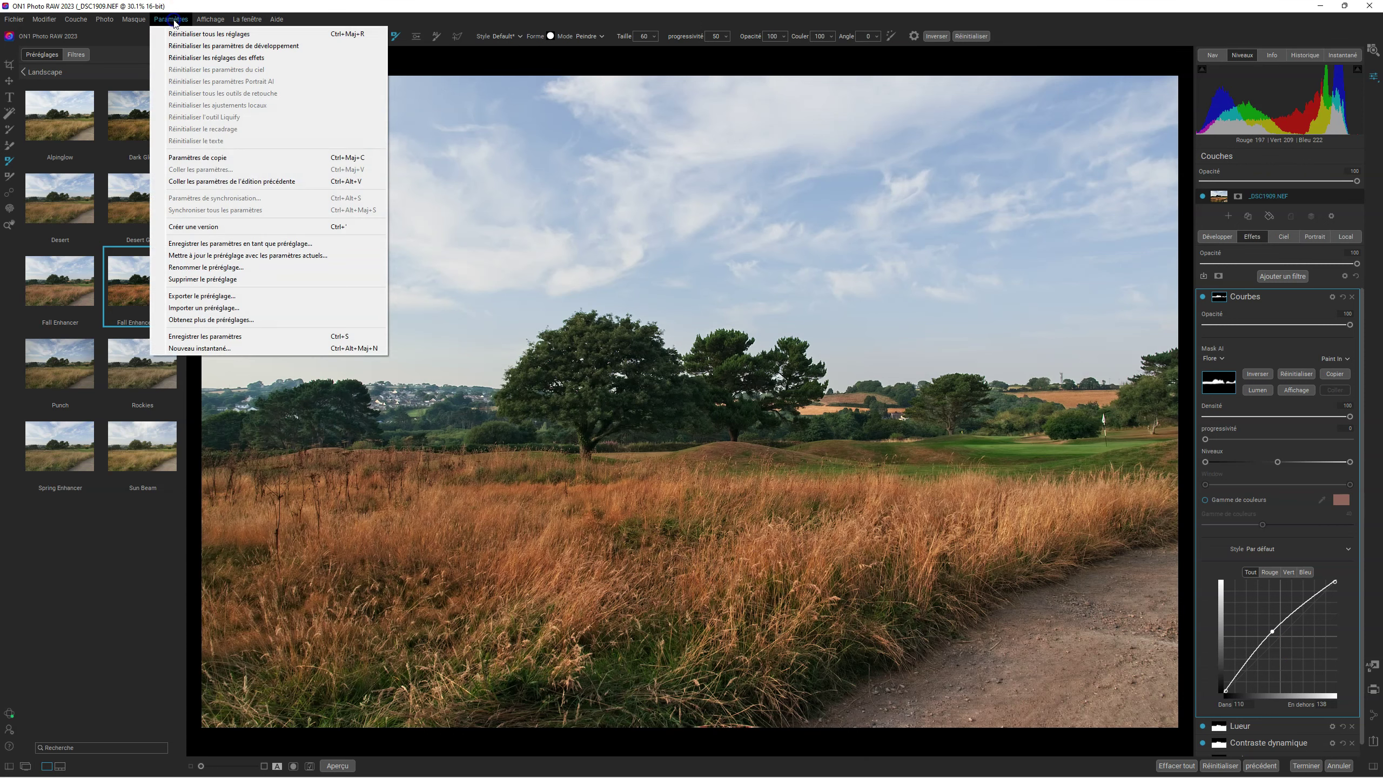
pyautogui.click(237, 245)
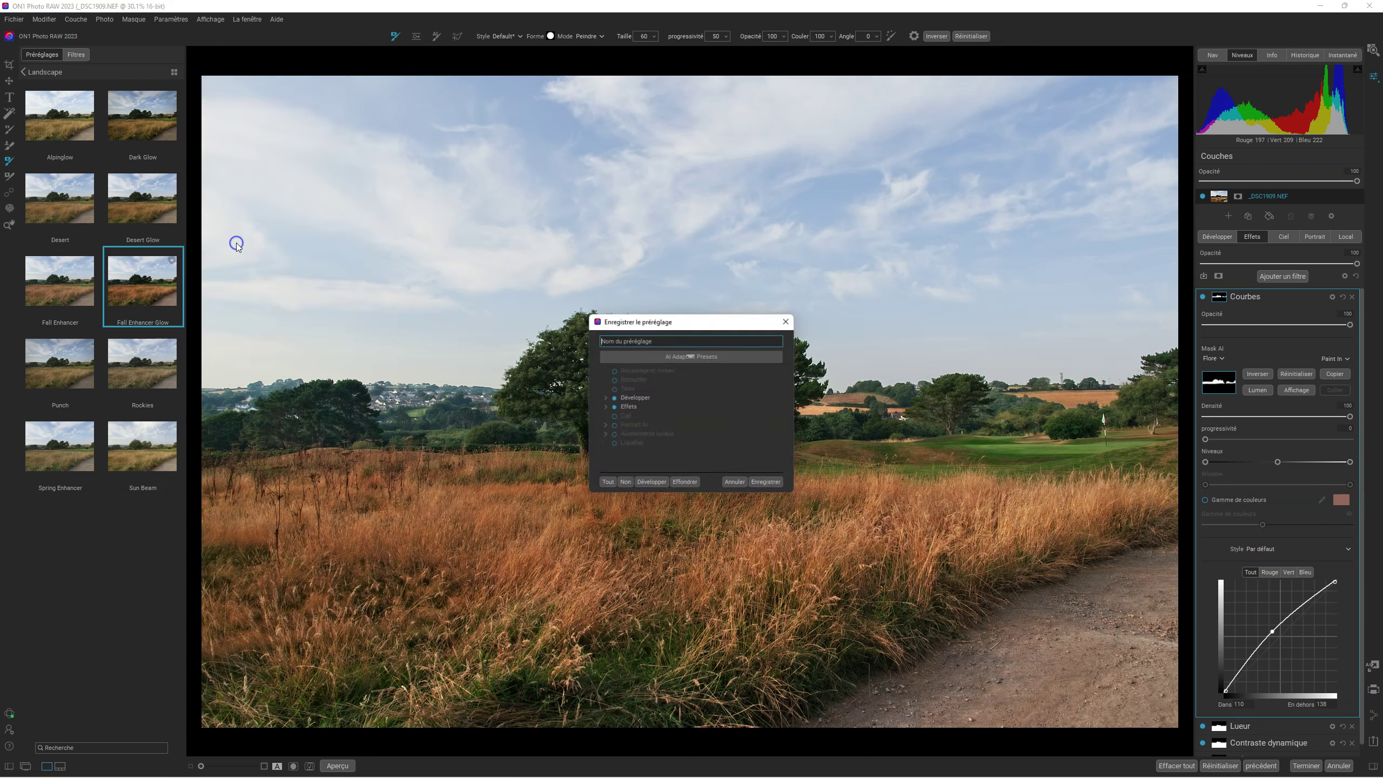
pyautogui.click(690, 358)
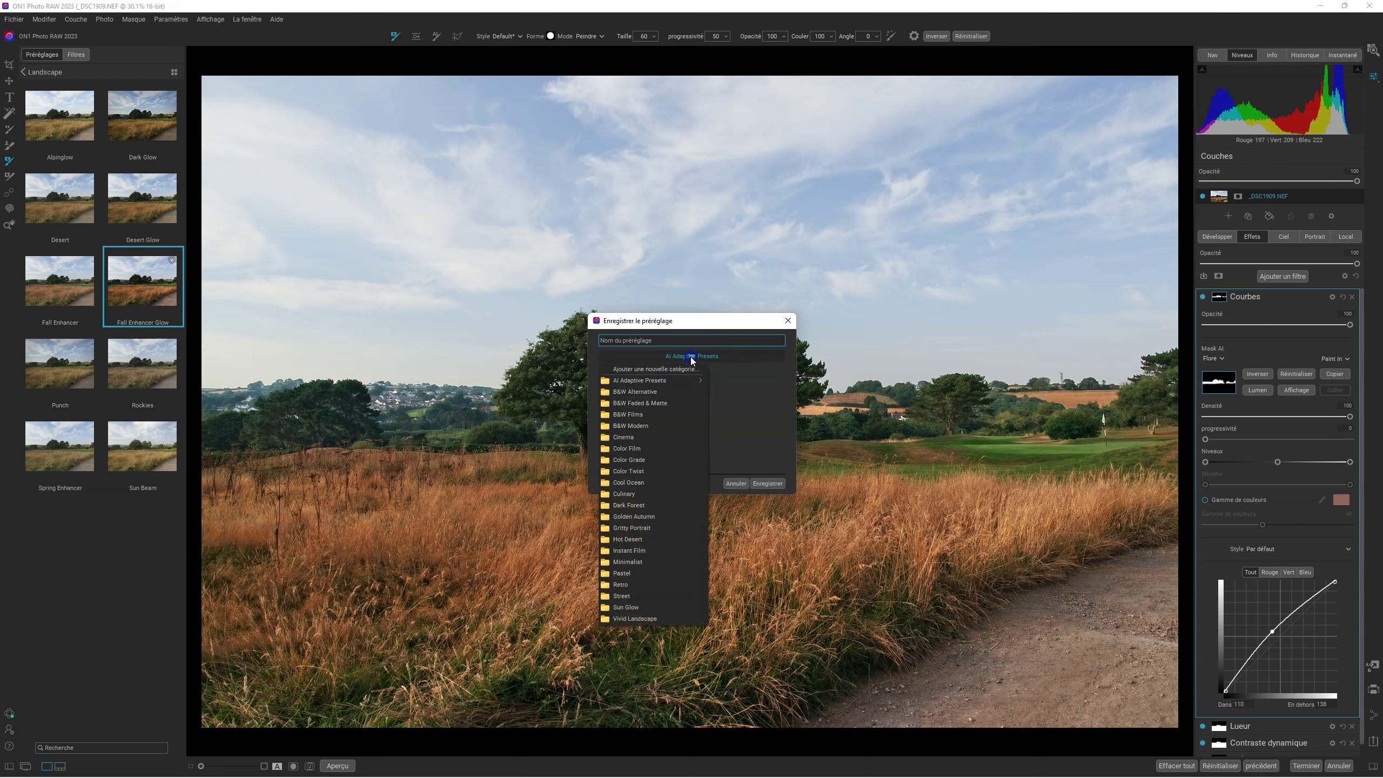
pyautogui.click(674, 384)
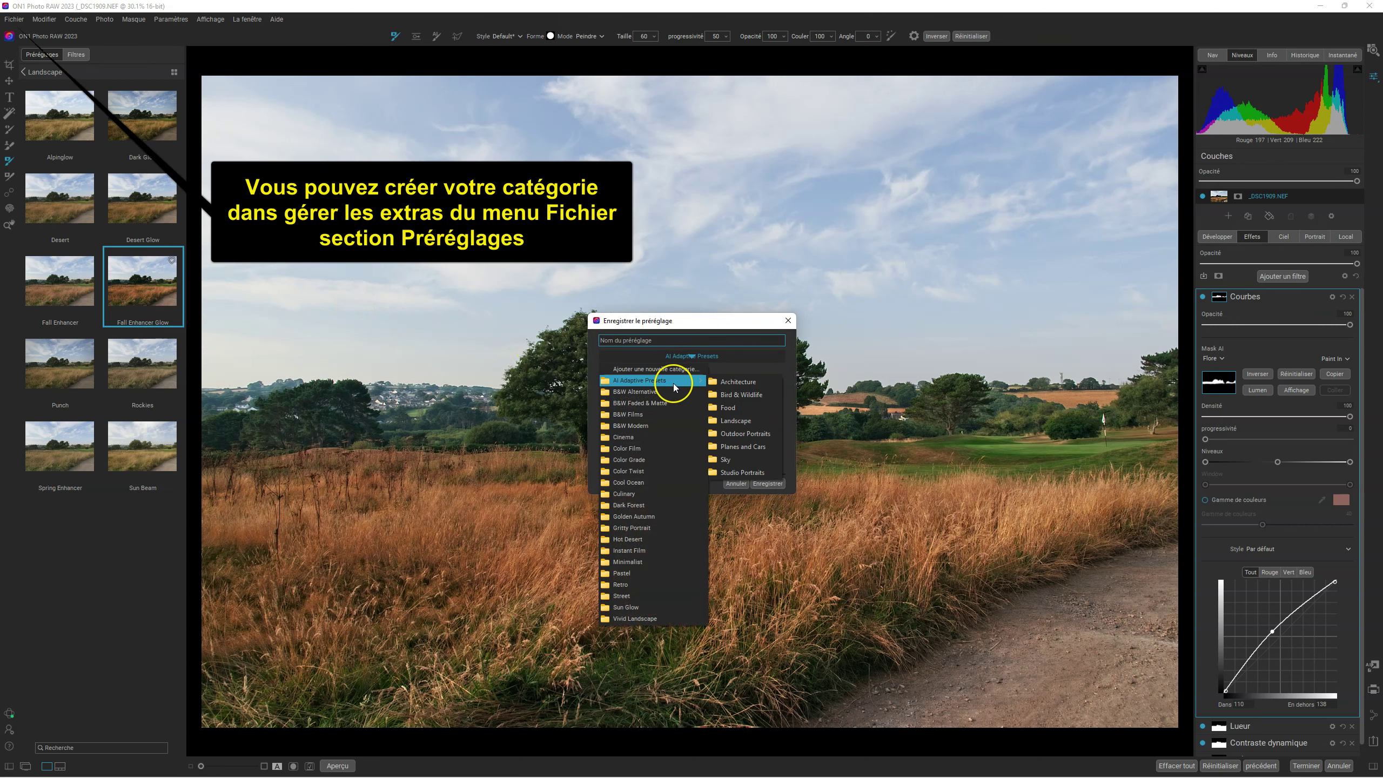
pyautogui.click(676, 340)
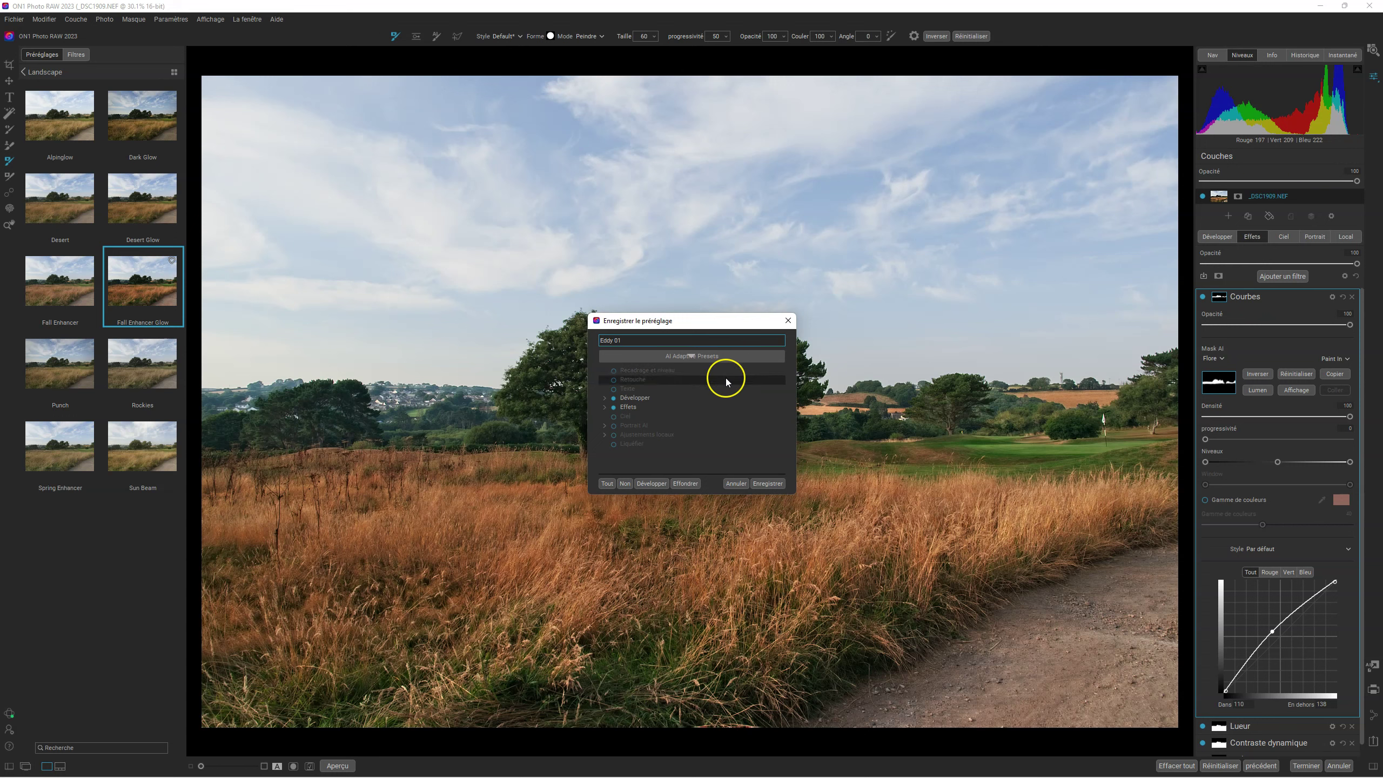
pyautogui.click(768, 483)
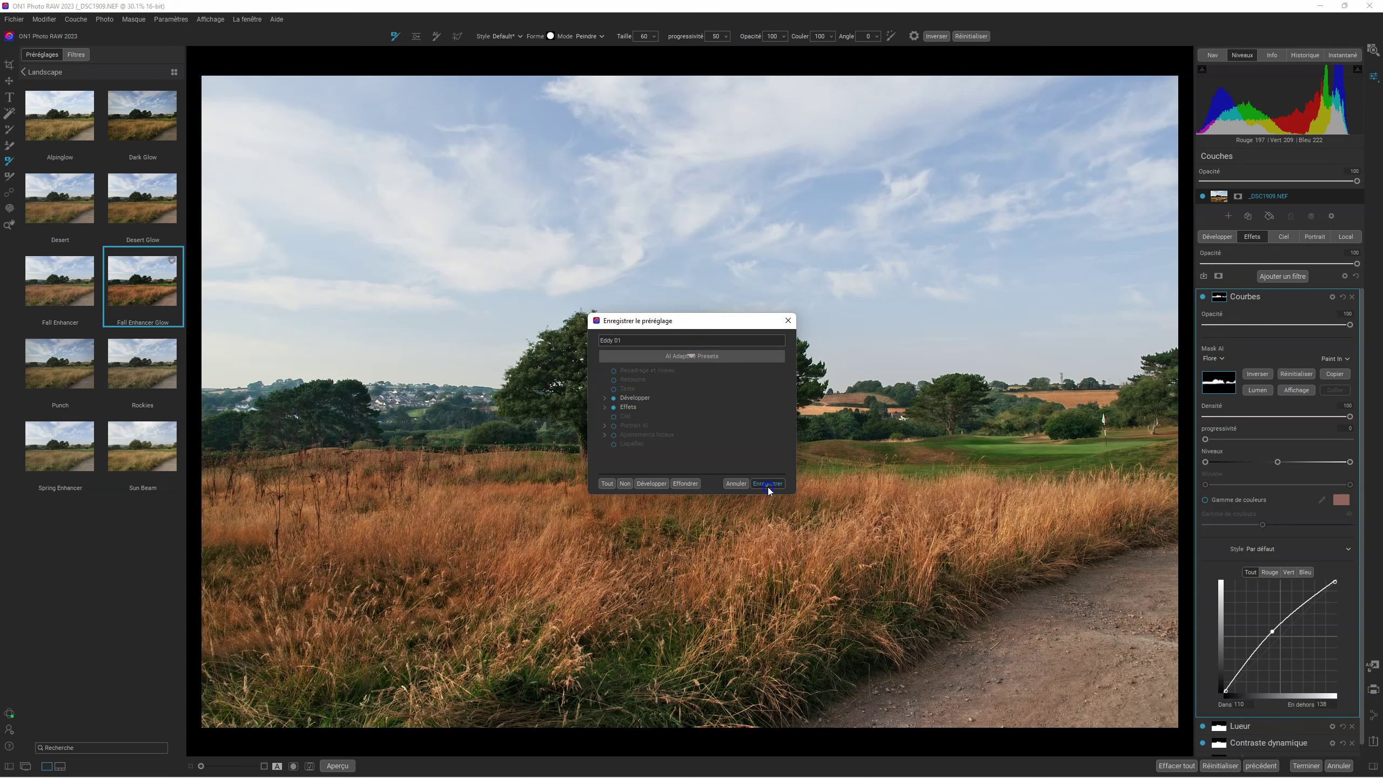
# Clear all edits from the photo and open the Sky category of the AI Adaptive Presets
pyautogui.click(44, 75)
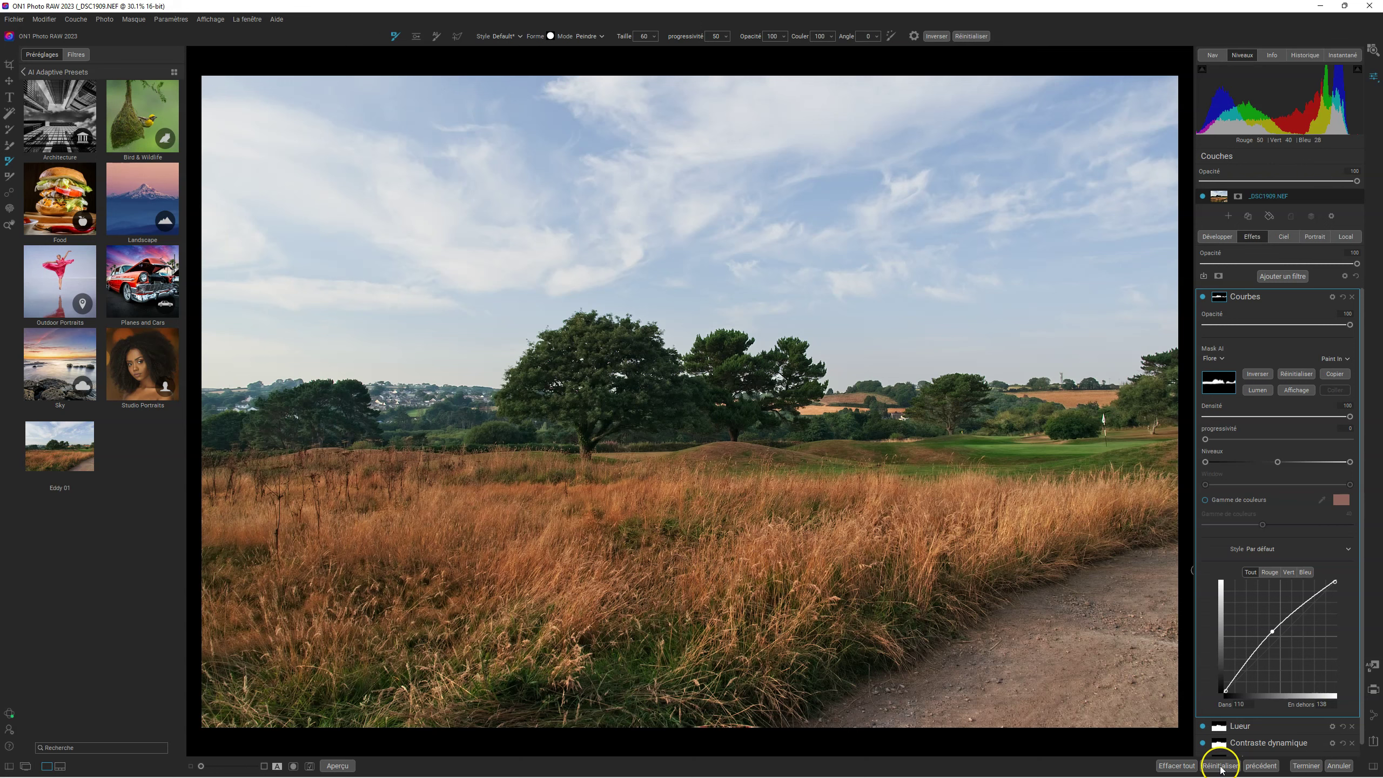
pyautogui.click(1180, 766)
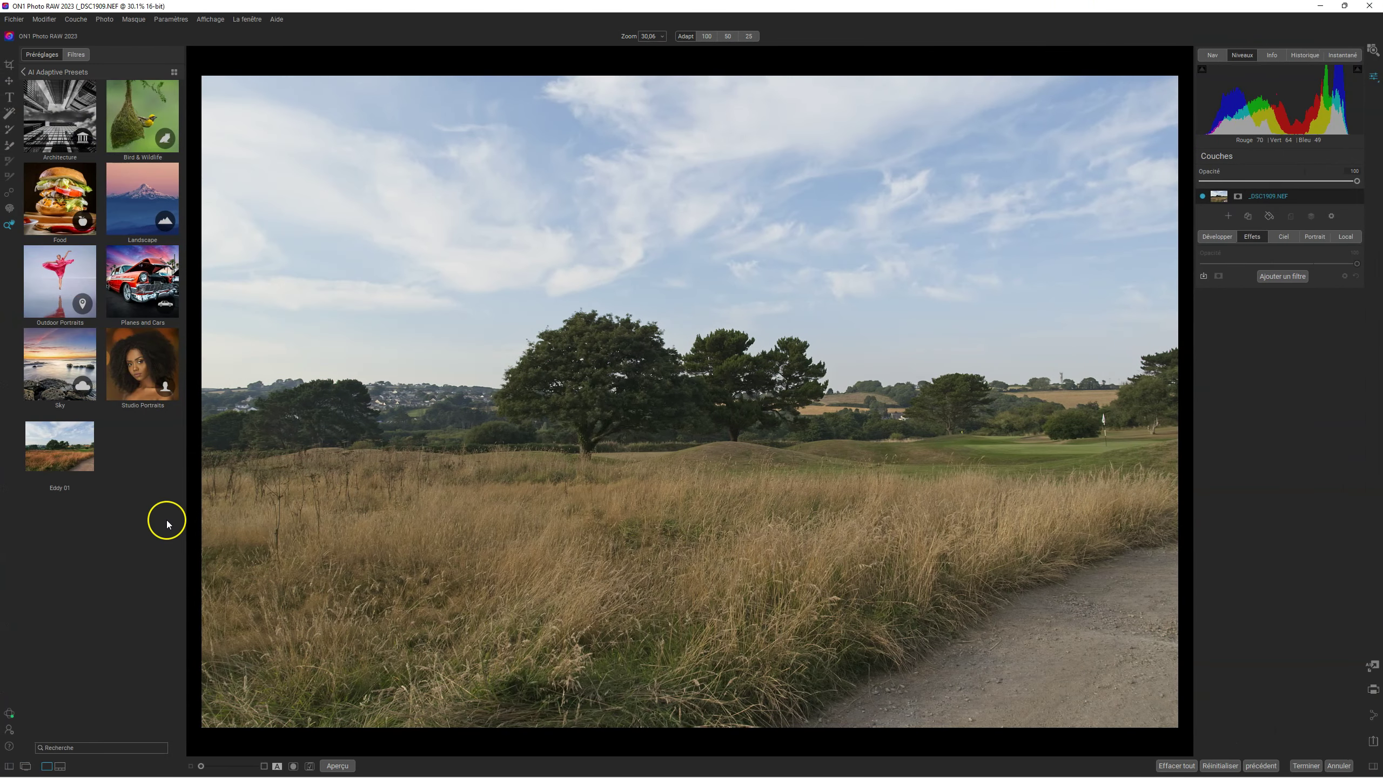
pyautogui.click(1144, 354)
pyautogui.click(168, 485)
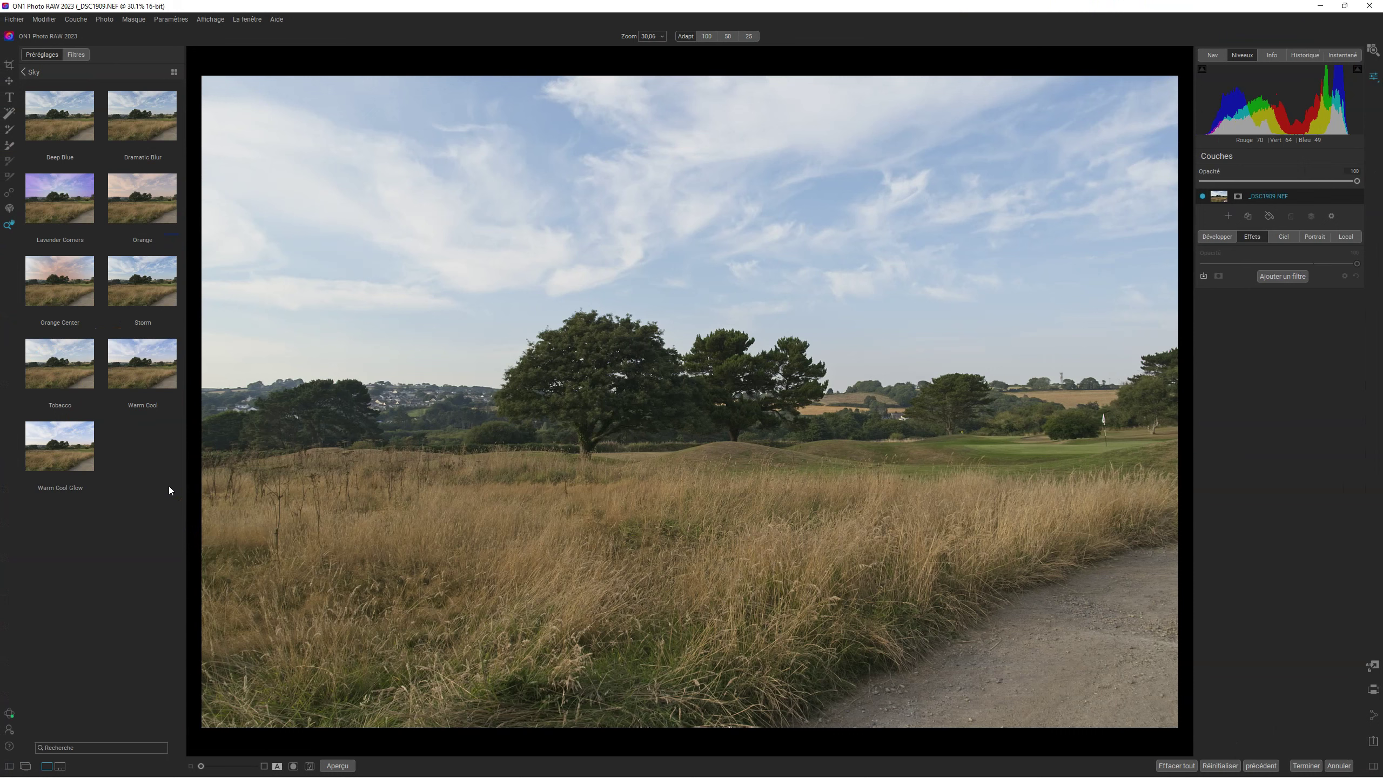
# Preview the Orange sky preset on the photo and apply the Deep Blue preset
pyautogui.click(145, 211)
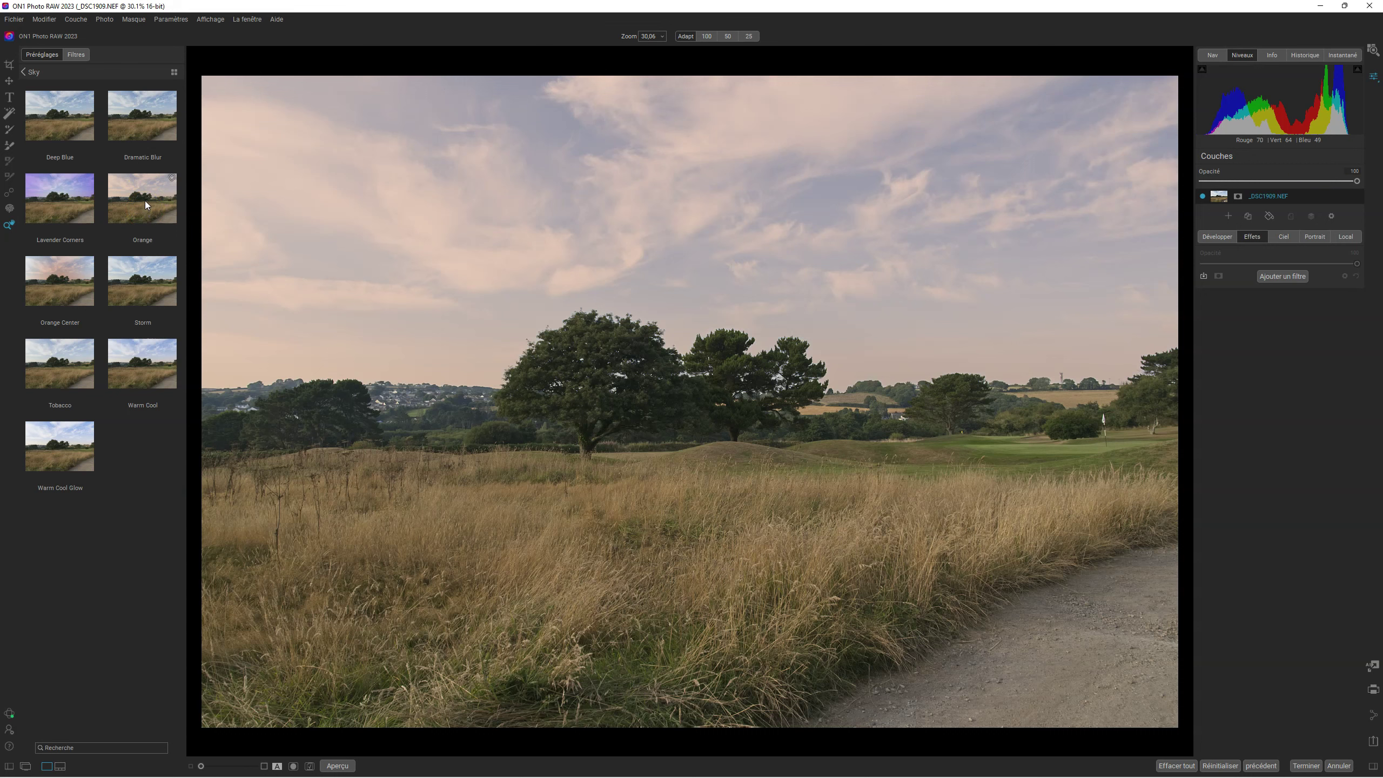
pyautogui.click(42, 120)
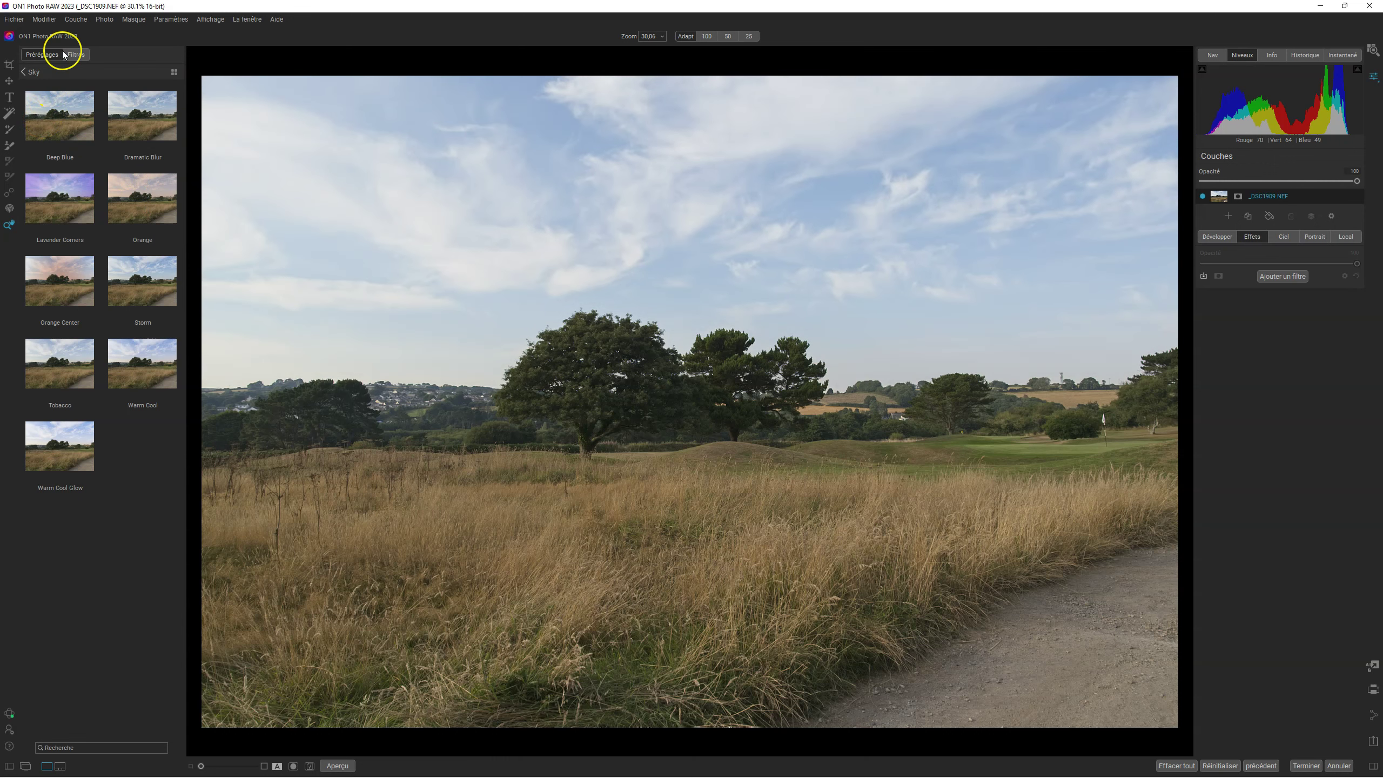
pyautogui.click(50, 111)
pyautogui.click(51, 112)
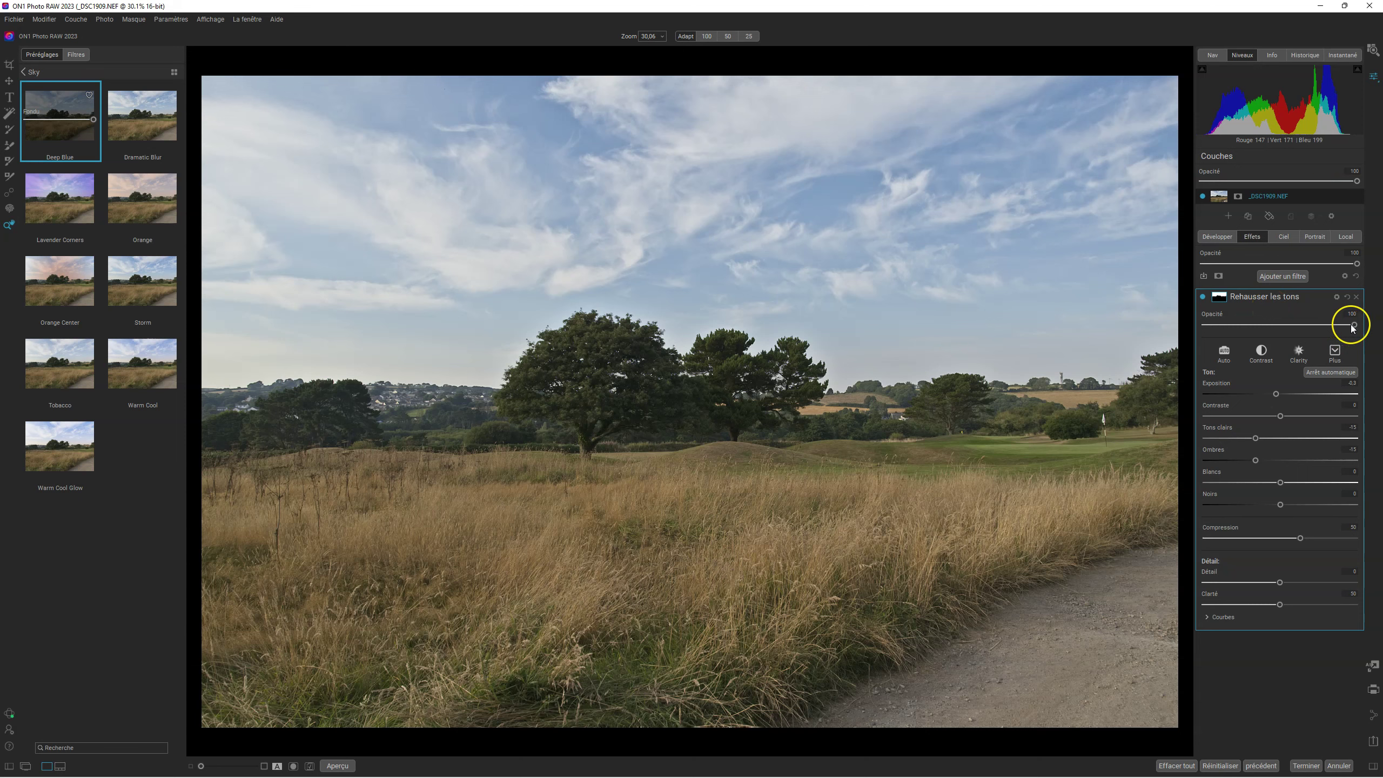
# Set the Rehausser les tons filter to about 58 opacity and -0.2 exposure, with Tons clairs reduced and Blancs at about -17
pyautogui.moveTo(1355, 325)
pyautogui.mouseDown()
pyautogui.moveTo(1229, 327)
pyautogui.moveTo(1378, 325)
pyautogui.mouseUp()
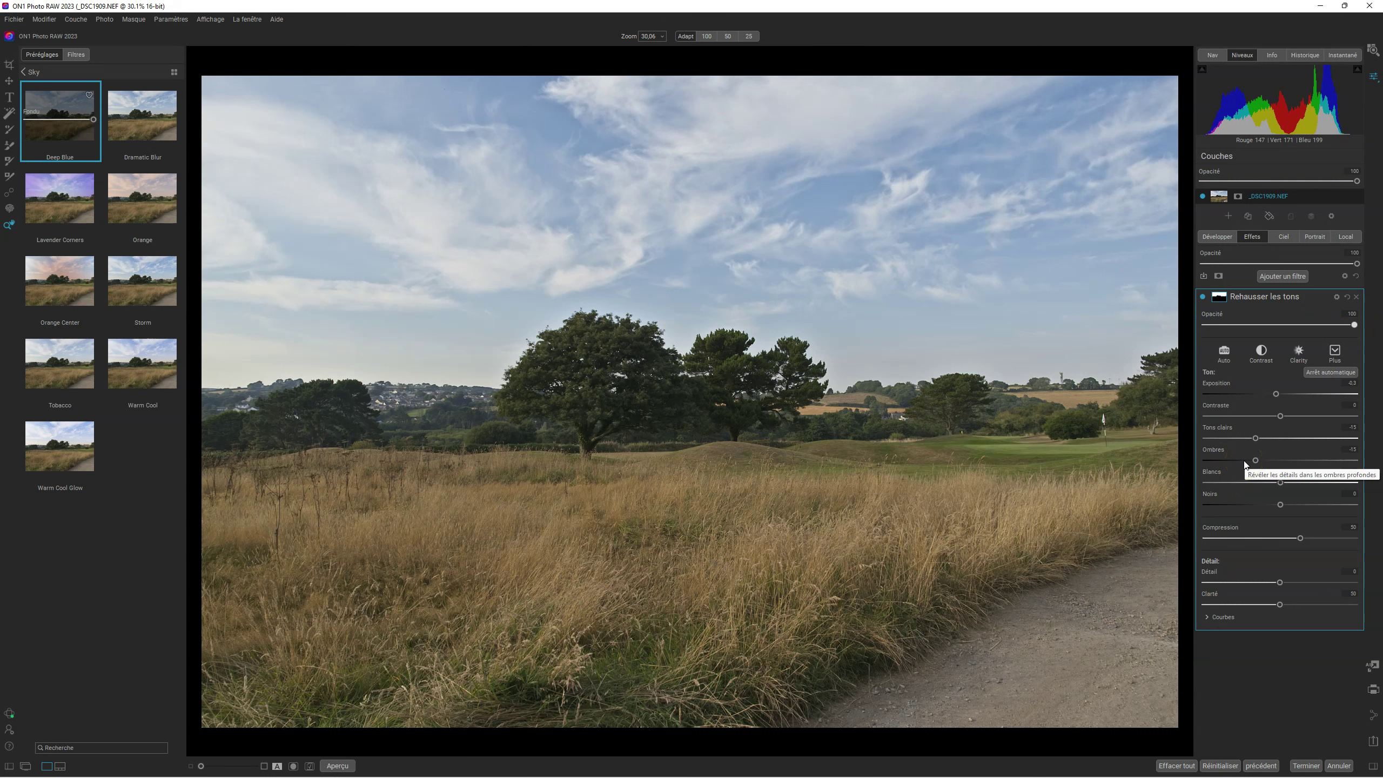
pyautogui.moveTo(1351, 324); pyautogui.dragTo(1293, 290)
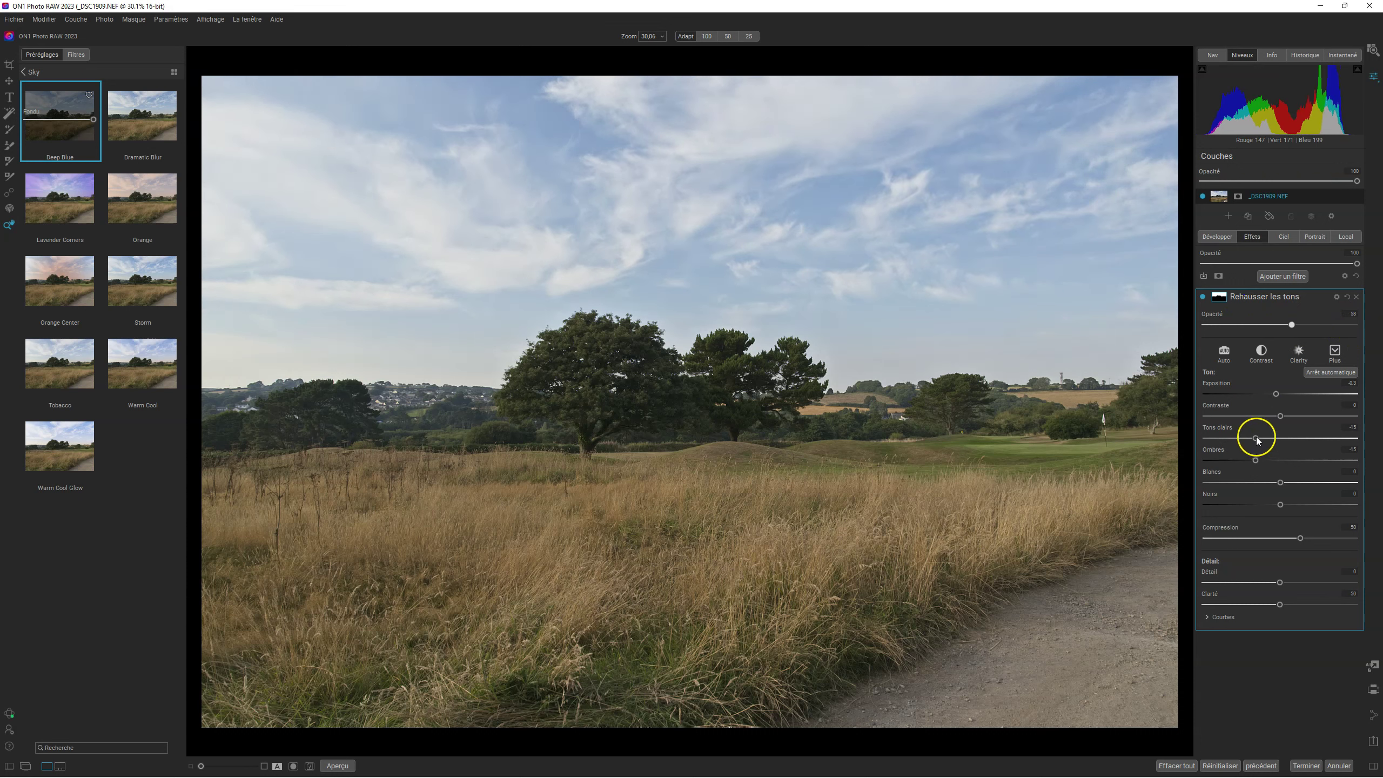
pyautogui.moveTo(1276, 396); pyautogui.dragTo(1277, 393)
pyautogui.moveTo(1247, 440); pyautogui.dragTo(1252, 484)
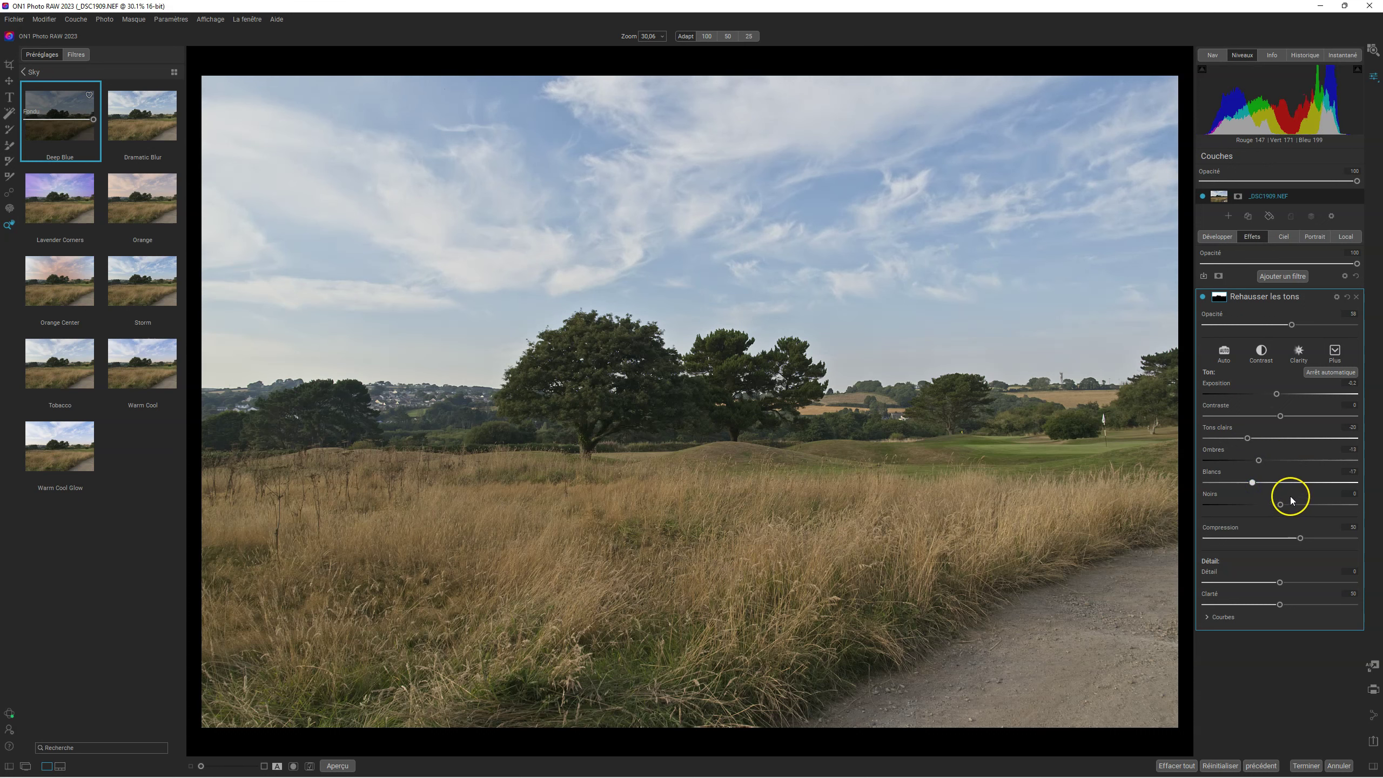
# Raise Compression of the Rehausser les tons filter to its maximum, set Clarté to 12 and lower Détail to about -38
pyautogui.moveTo(1301, 540); pyautogui.dragTo(1379, 543)
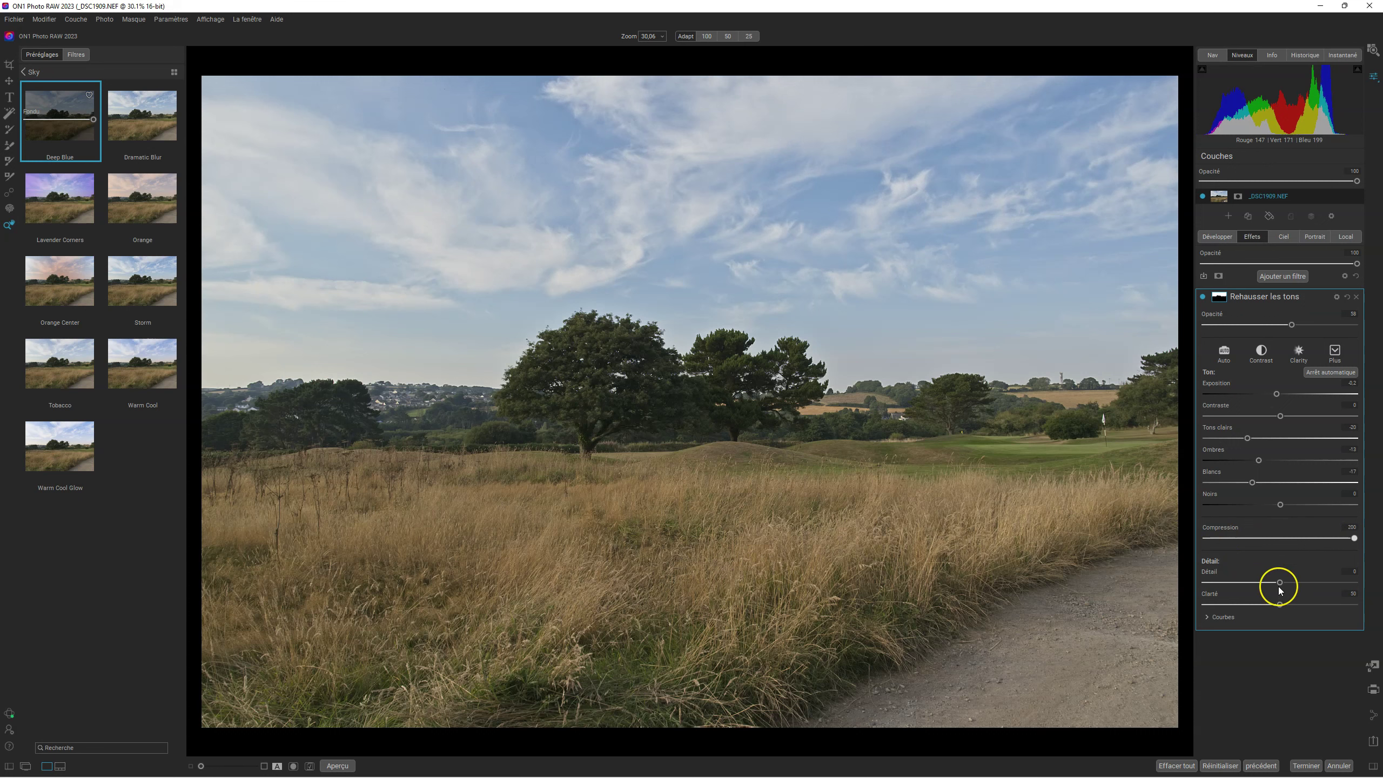
pyautogui.moveTo(1278, 606)
pyautogui.mouseDown()
pyautogui.moveTo(1324, 605)
pyautogui.moveTo(1288, 606)
pyautogui.mouseUp()
pyautogui.click(1280, 583)
pyautogui.moveTo(1279, 583); pyautogui.dragTo(1232, 581)
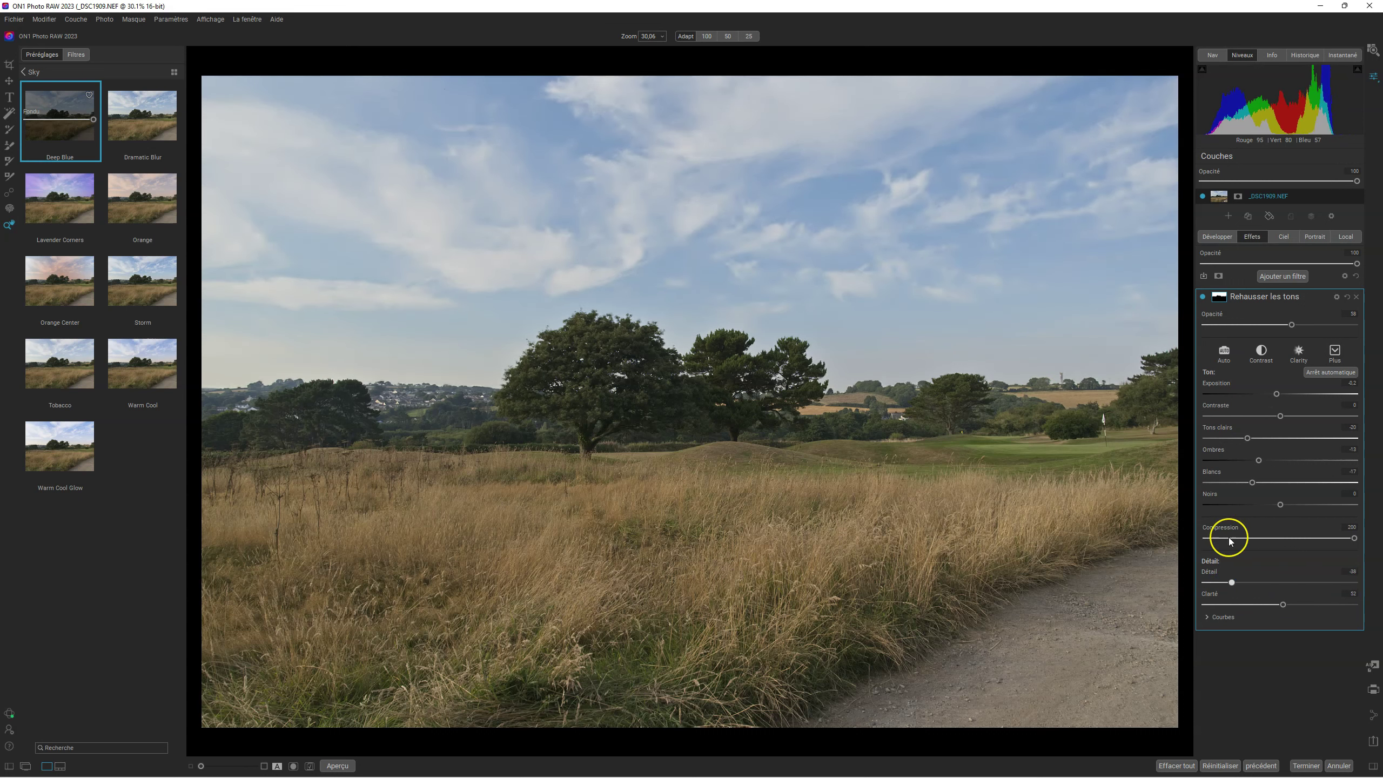
# Remove the Rehausser les tons filter and apply the Dramatic Blur sky preset
pyautogui.click(956, 242)
pyautogui.click(1357, 297)
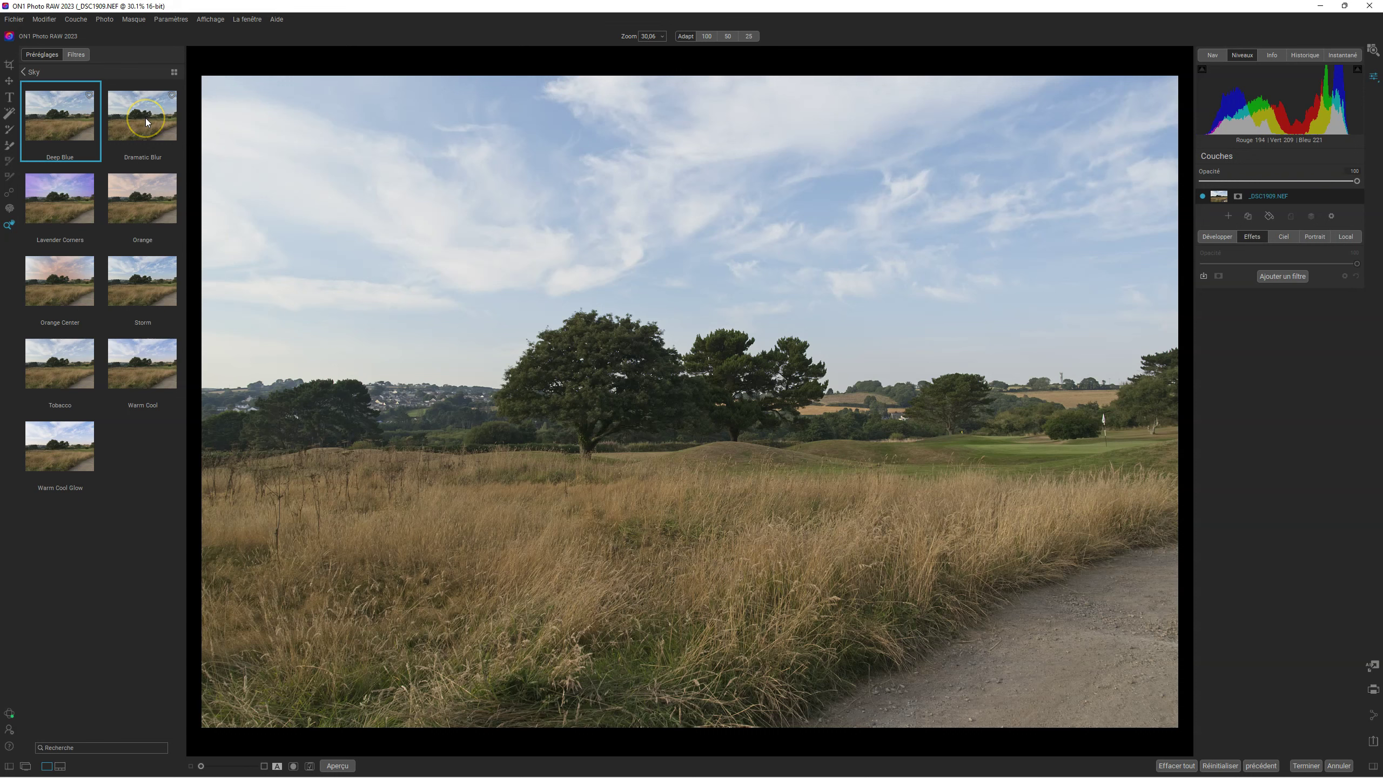
pyautogui.click(146, 122)
# Apply the Orange sky preset and turn its Filtre photo blue with Teinte 220, Montant 12 and Polariseur 47
pyautogui.click(150, 199)
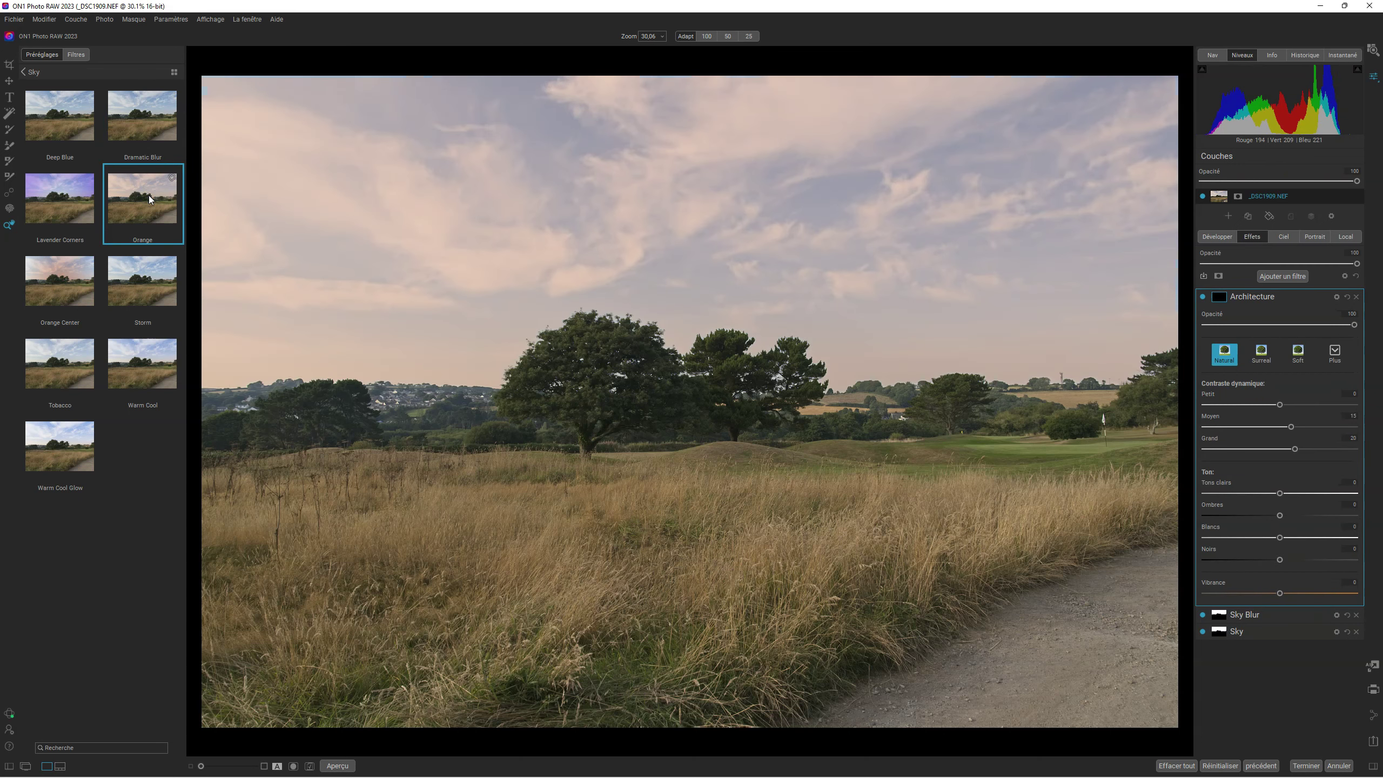
pyautogui.click(126, 220)
pyautogui.moveTo(177, 203); pyautogui.dragTo(225, 187)
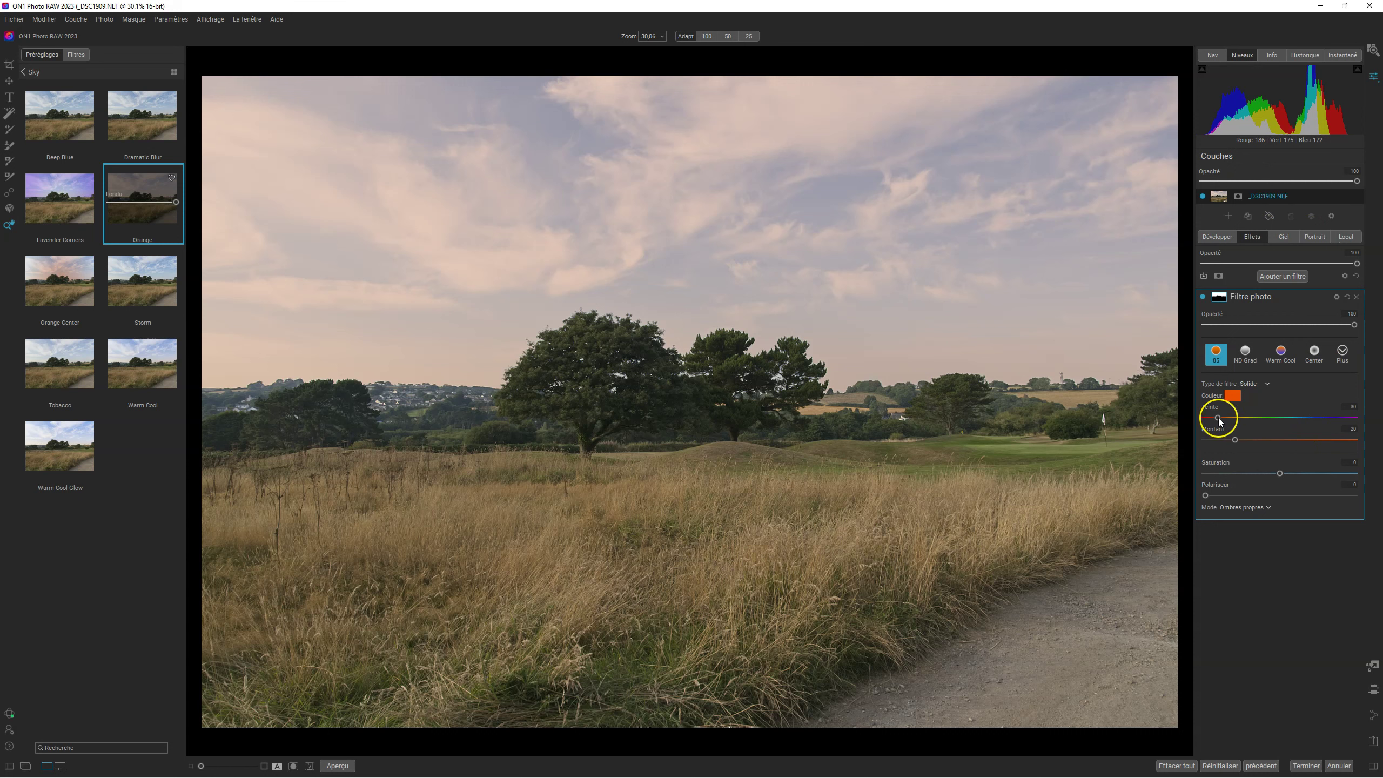
pyautogui.moveTo(1218, 418)
pyautogui.mouseDown()
pyautogui.moveTo(1312, 421)
pyautogui.moveTo(1211, 439)
pyautogui.moveTo(1223, 439)
pyautogui.mouseUp()
pyautogui.moveTo(1205, 496); pyautogui.dragTo(1276, 501)
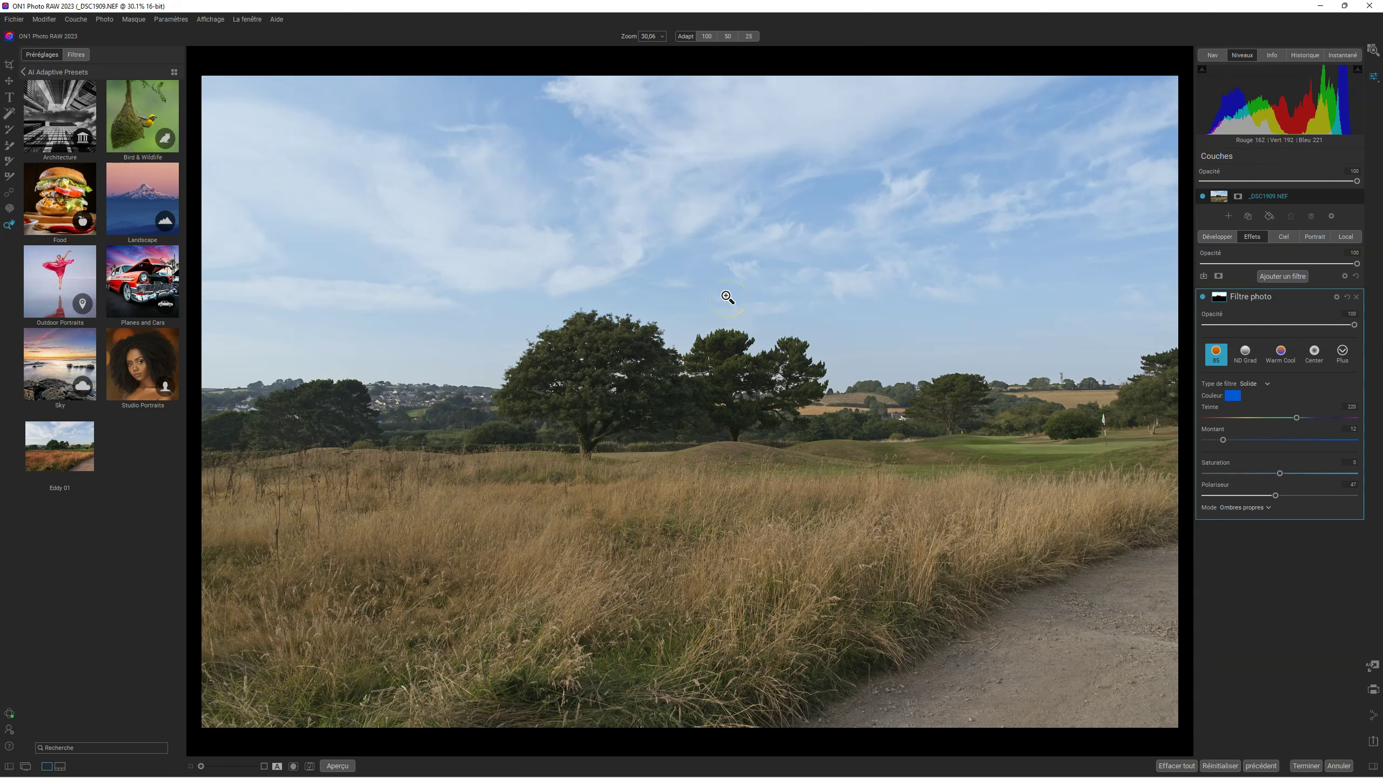
pyautogui.click(702, 304)
pyautogui.click(569, 344)
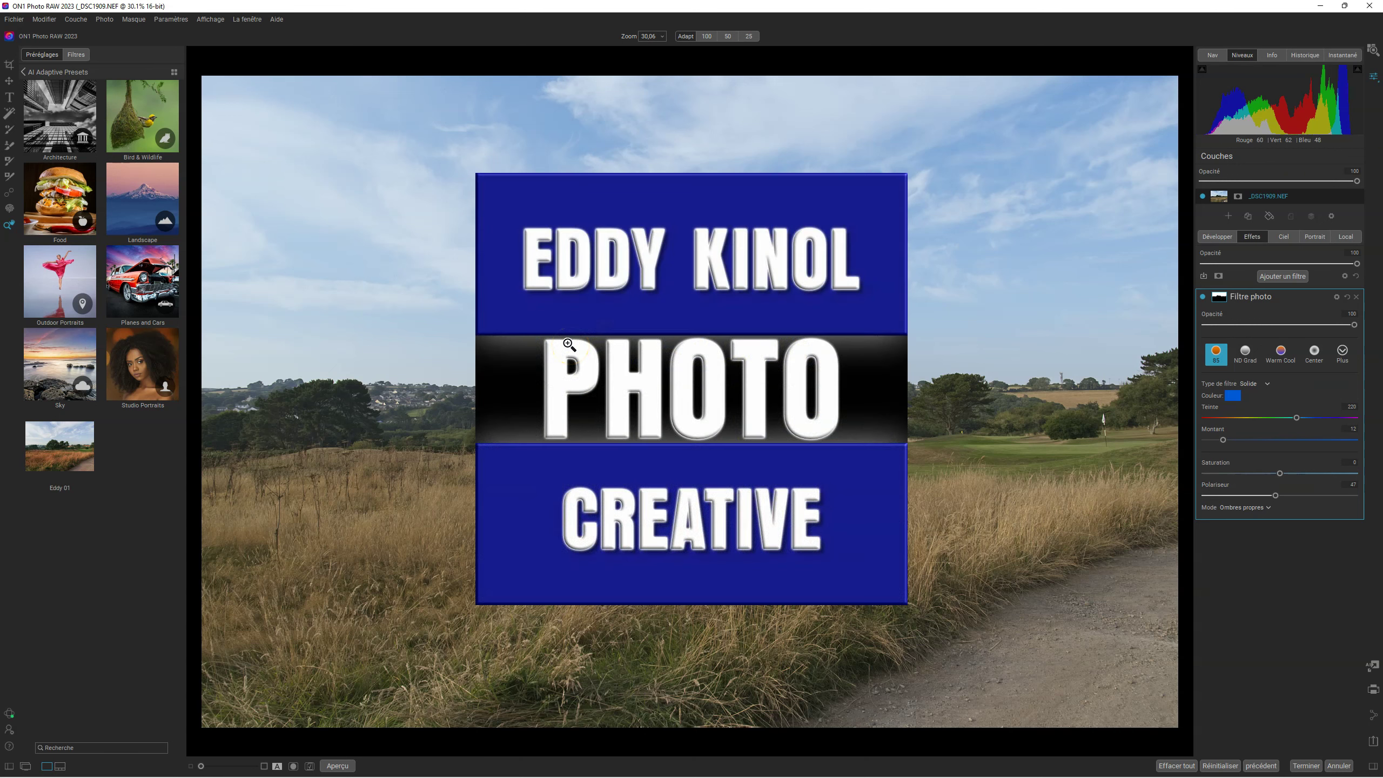